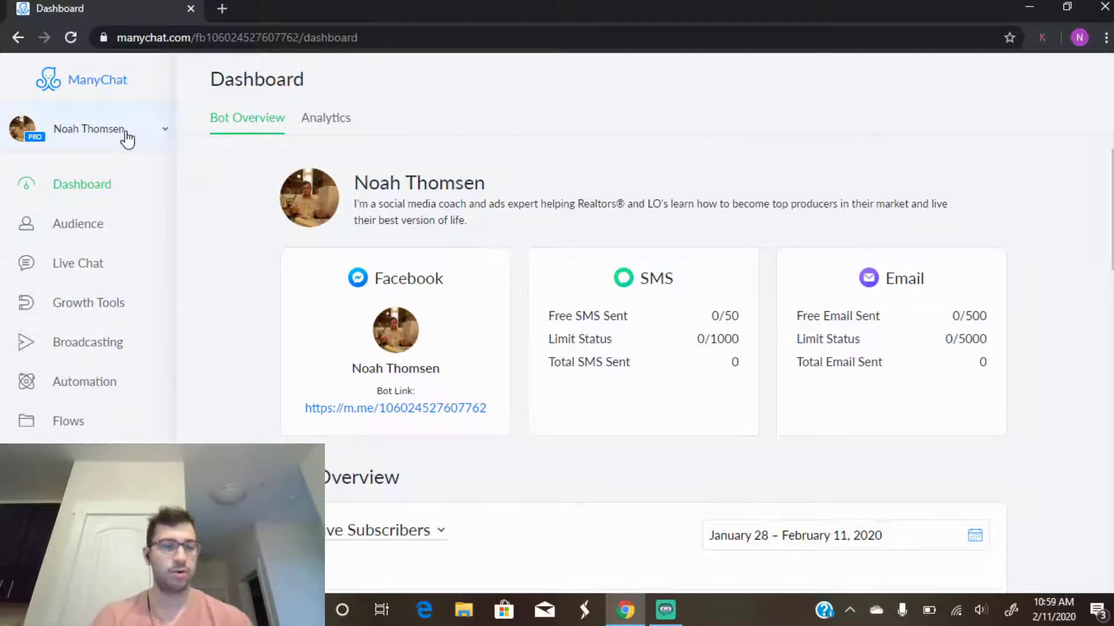
Open the list of growth tool widgets and start creating a new growth tool.
scroll(55, 210, "down", 1)
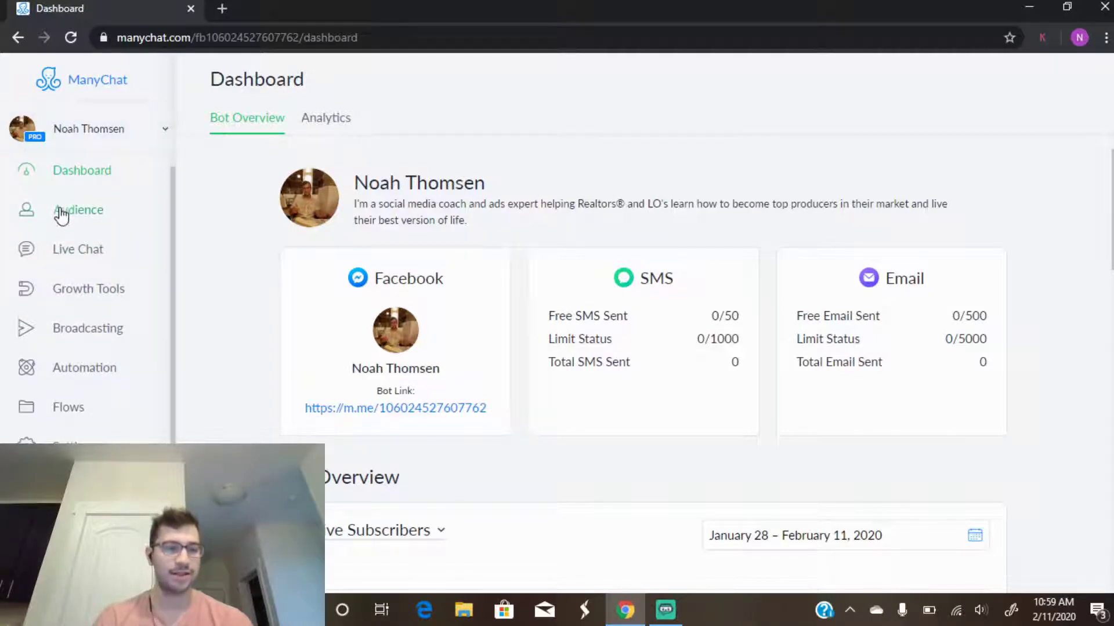
left_click(93, 293)
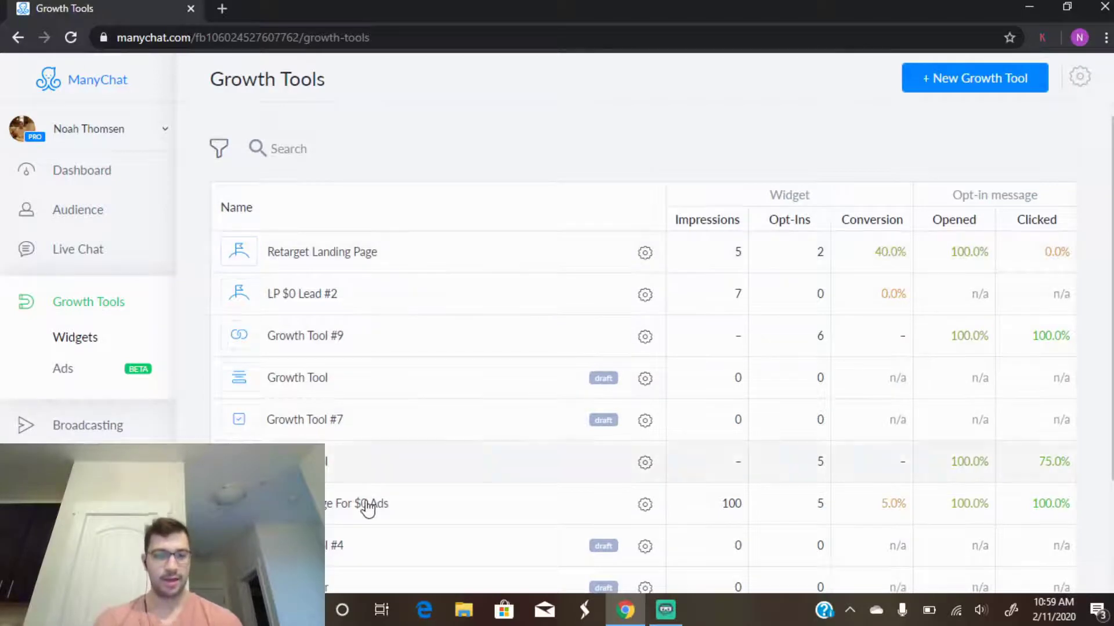
scroll(450, 333, "down", 3)
scroll(449, 420, "up", 3)
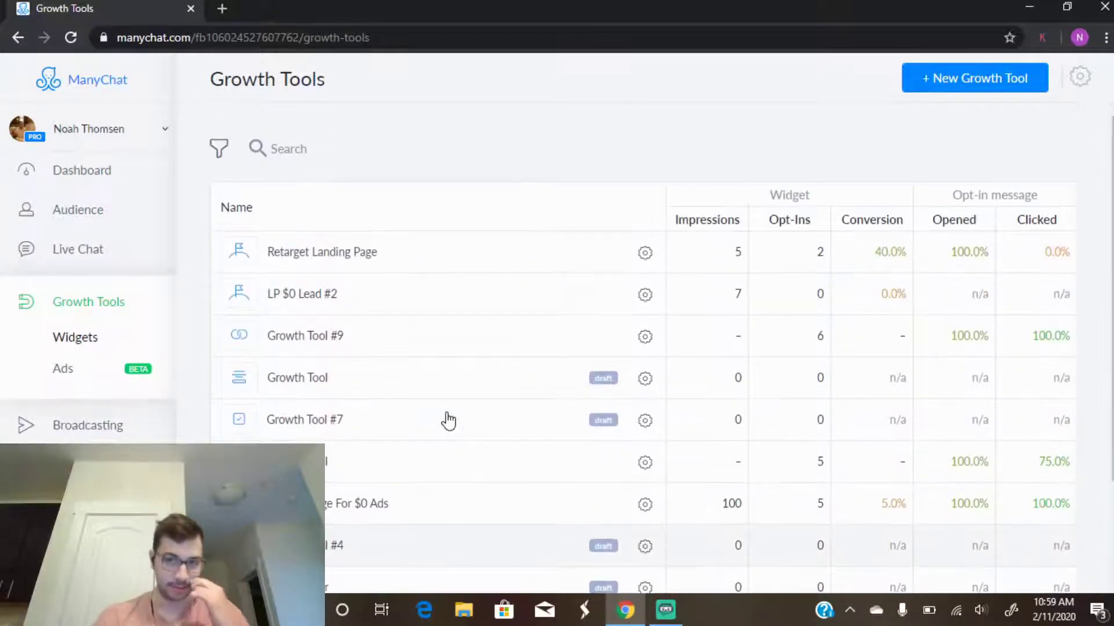
left_click(998, 84)
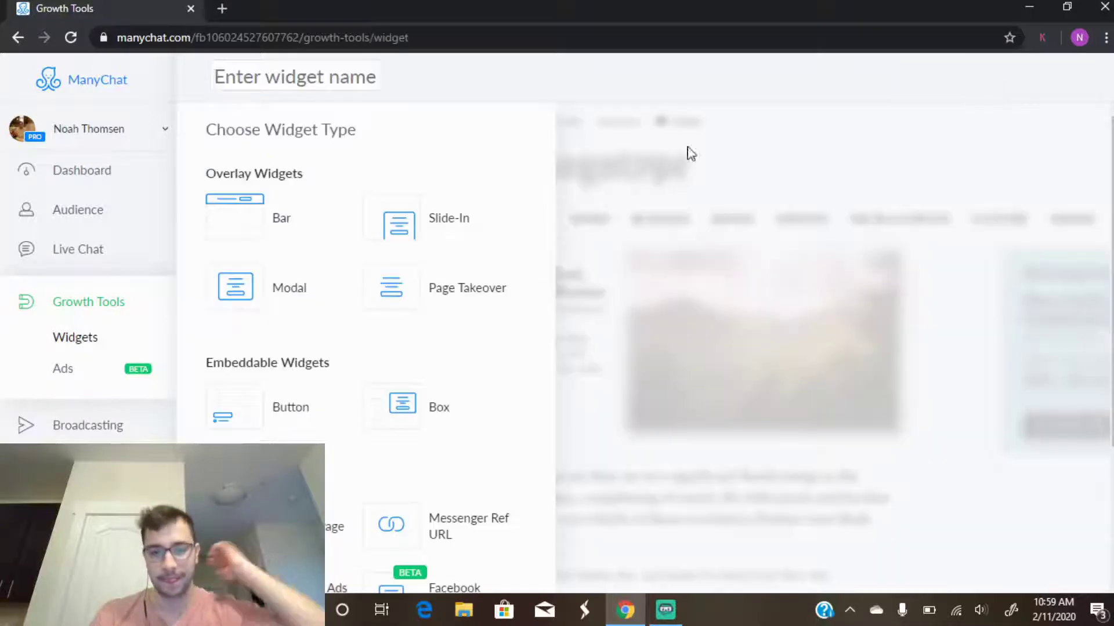
Examine the available overlay, embeddable and other growth tool types for the new widget.
scroll(351, 325, "down", 3)
scroll(356, 328, "up", 3)
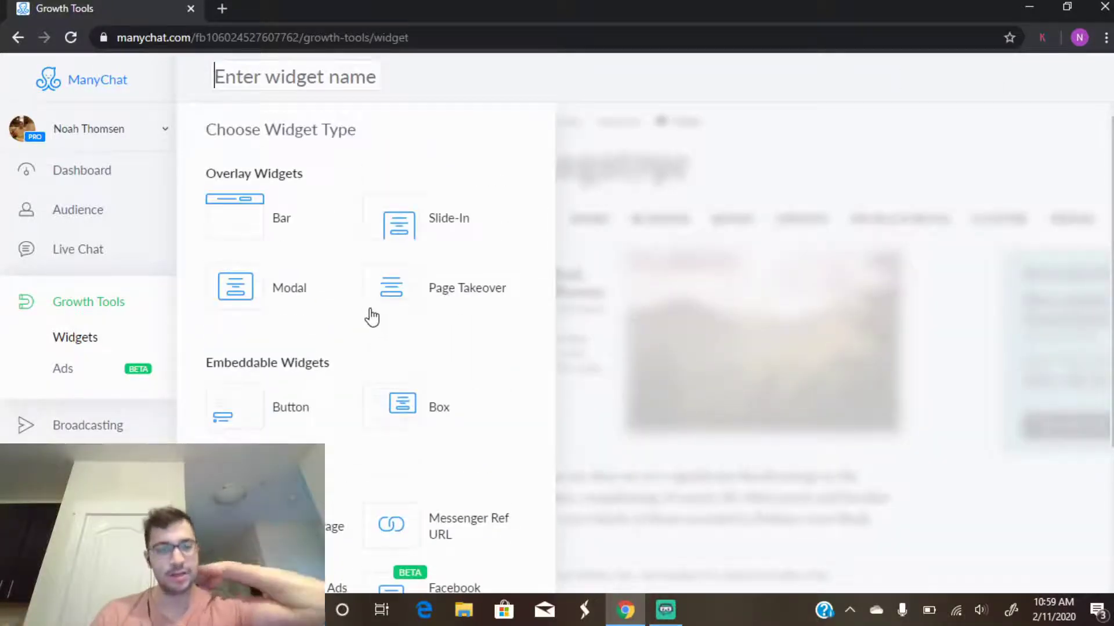
left_click_drag(552, 17, 806, 28)
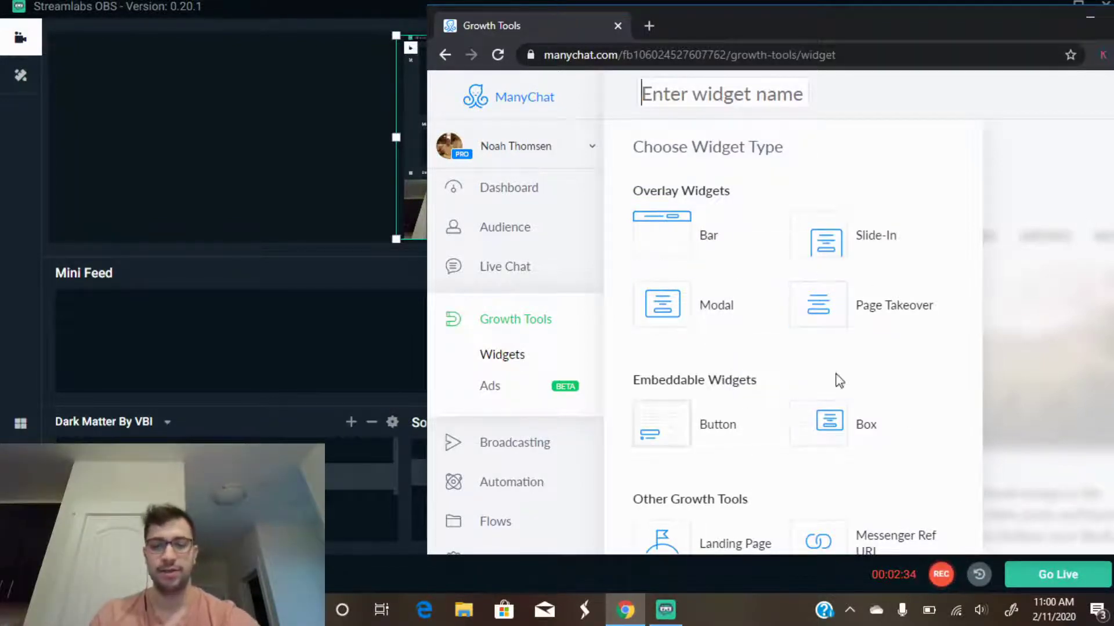
scroll(870, 328, "down", 4)
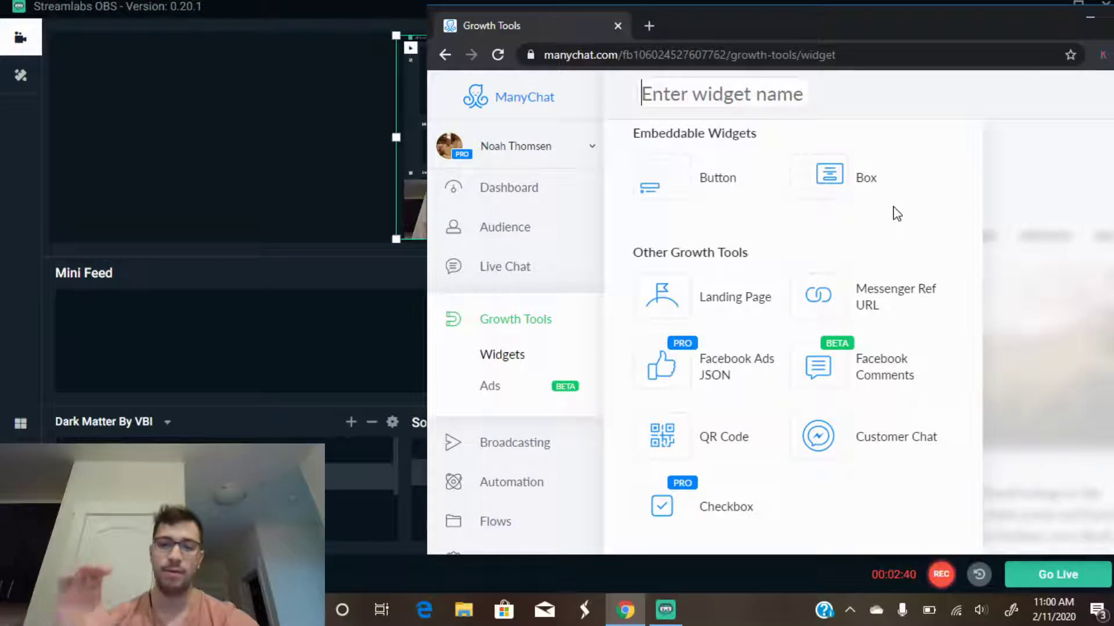
scroll(877, 244, "down", 1)
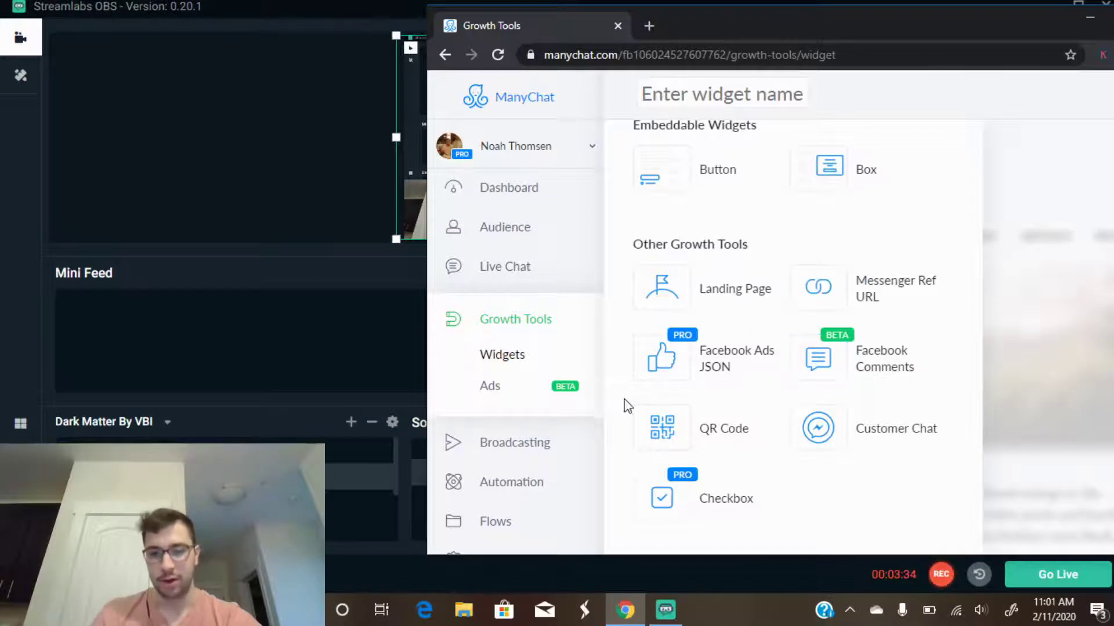
mouse_move(671, 464)
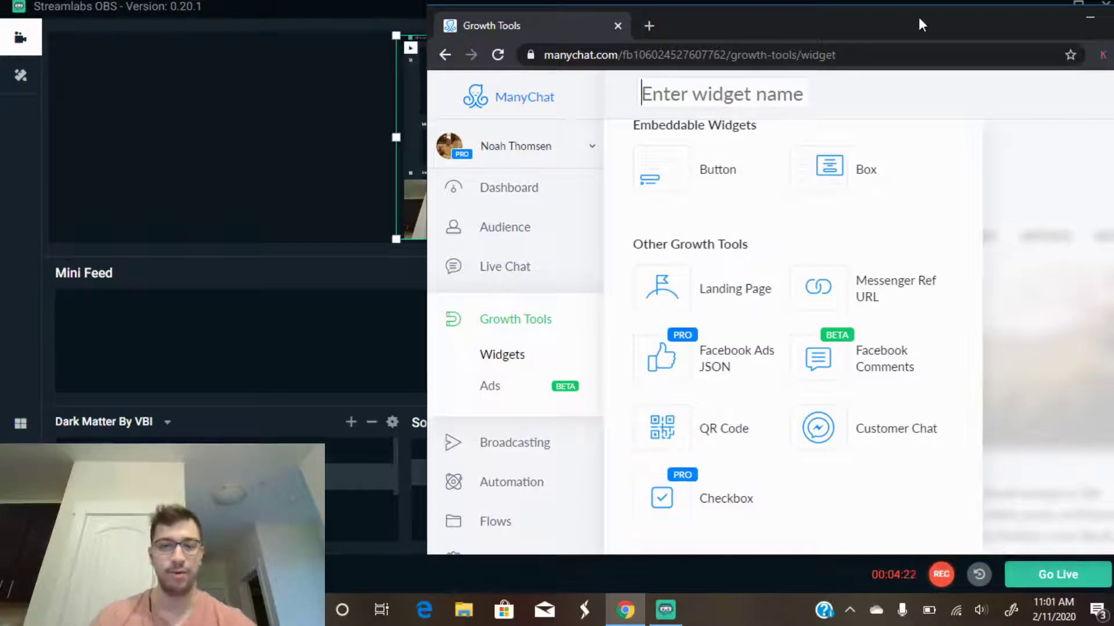
left_click_drag(919, 19, 851, 34)
left_click(1060, 33)
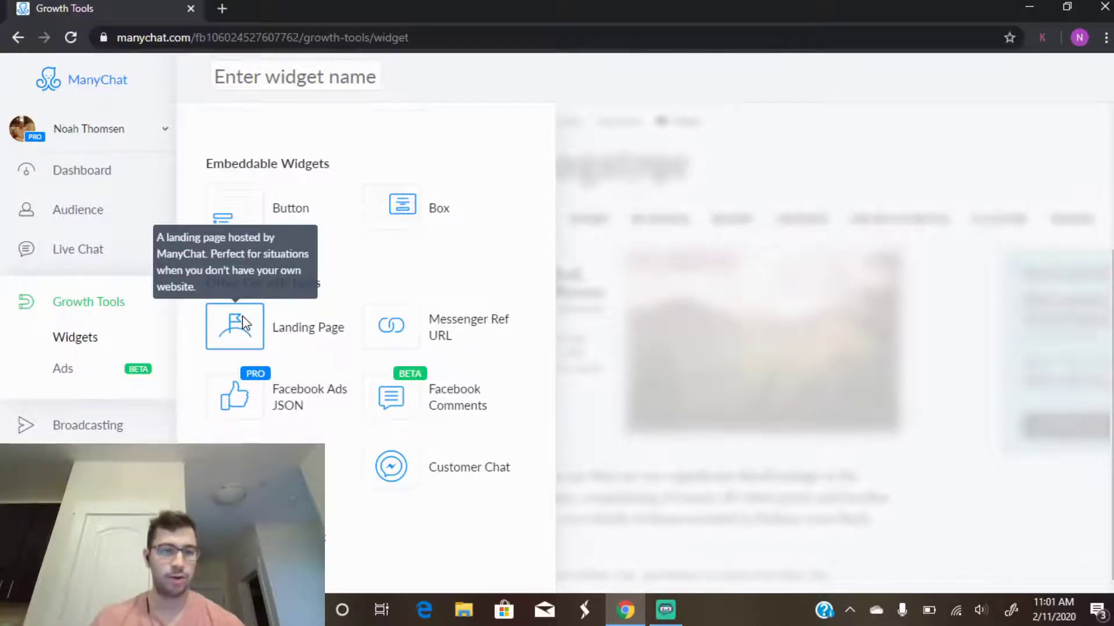
Create a landing page growth tool and upload the image landscape-nature-africa-boy-103123 from Downloads to it.
left_click(242, 323)
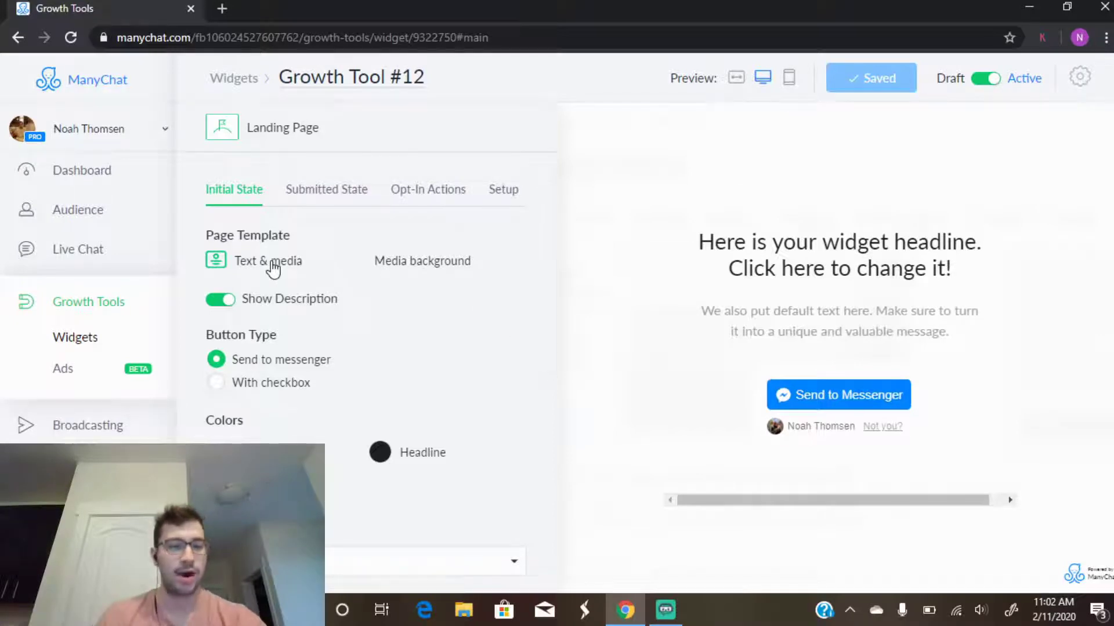
scroll(380, 278, "down", 5)
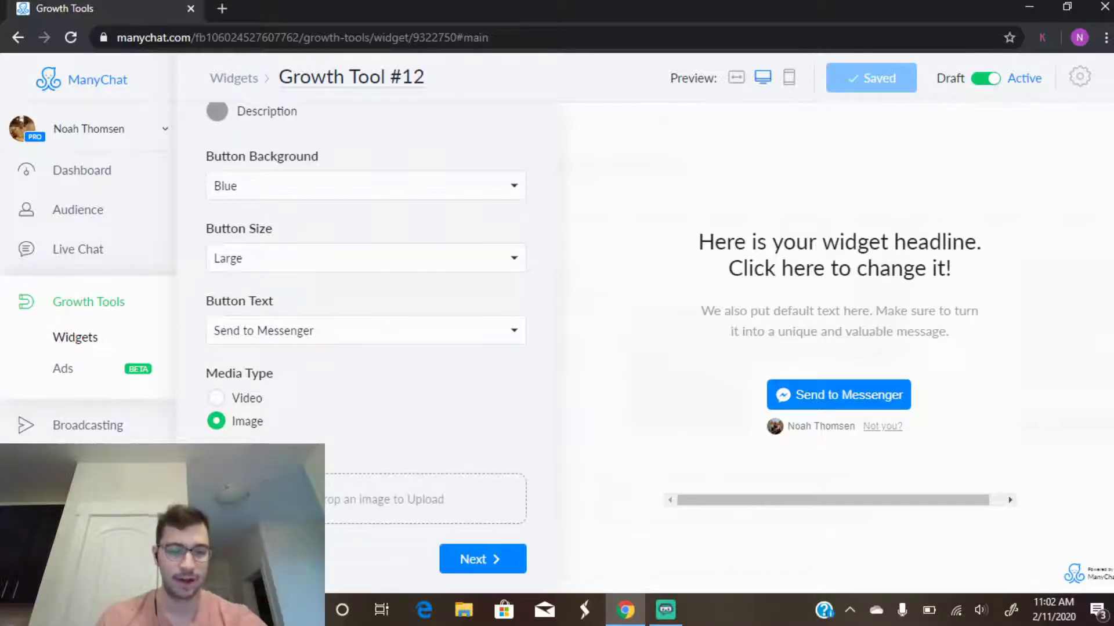
left_click(305, 498)
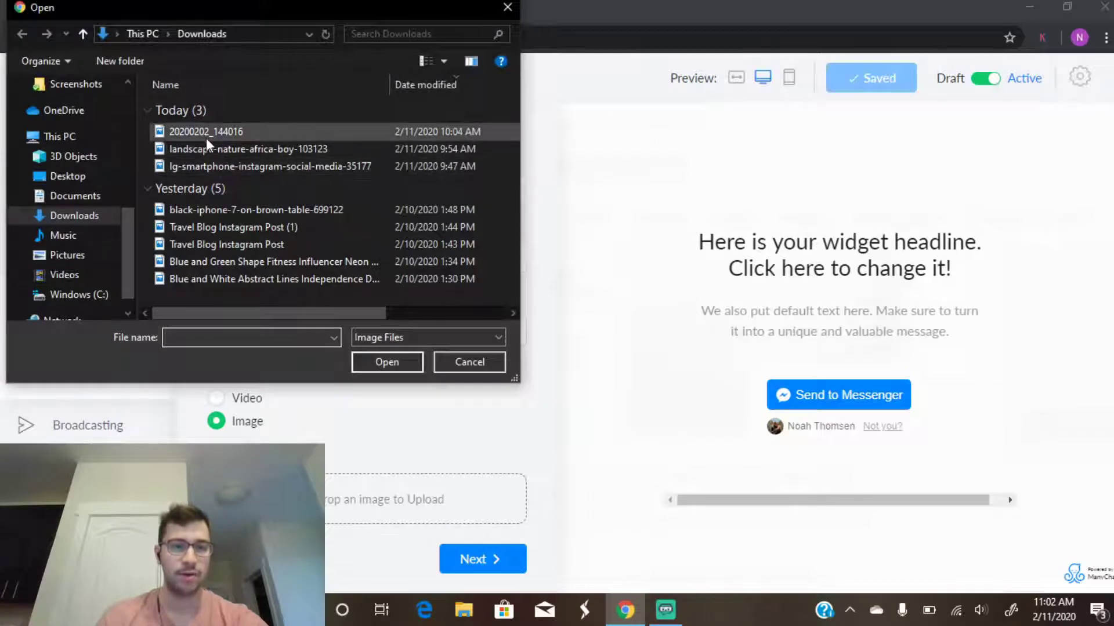
left_click(211, 148)
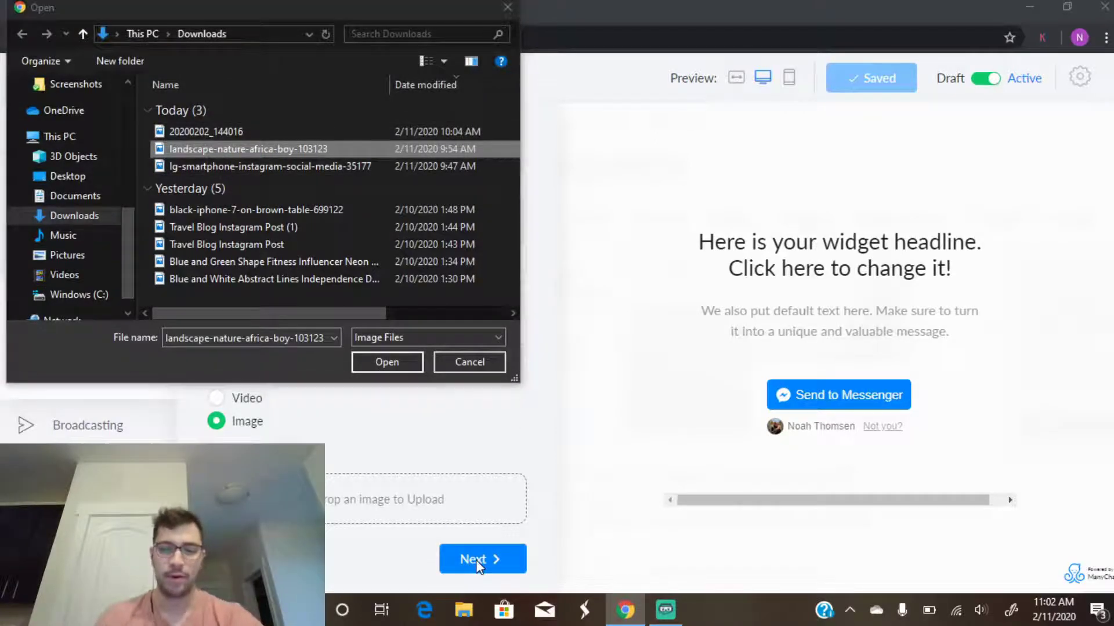
left_click(387, 362)
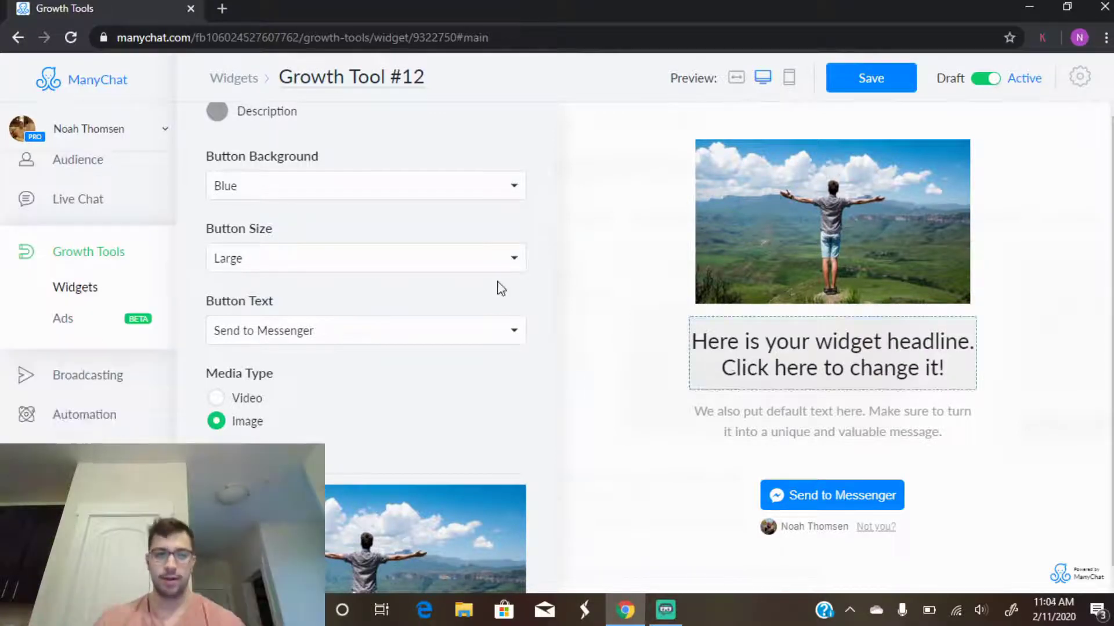
Replace the landing page's default headline with "Make Your Move".
scroll(497, 288, "up", 5)
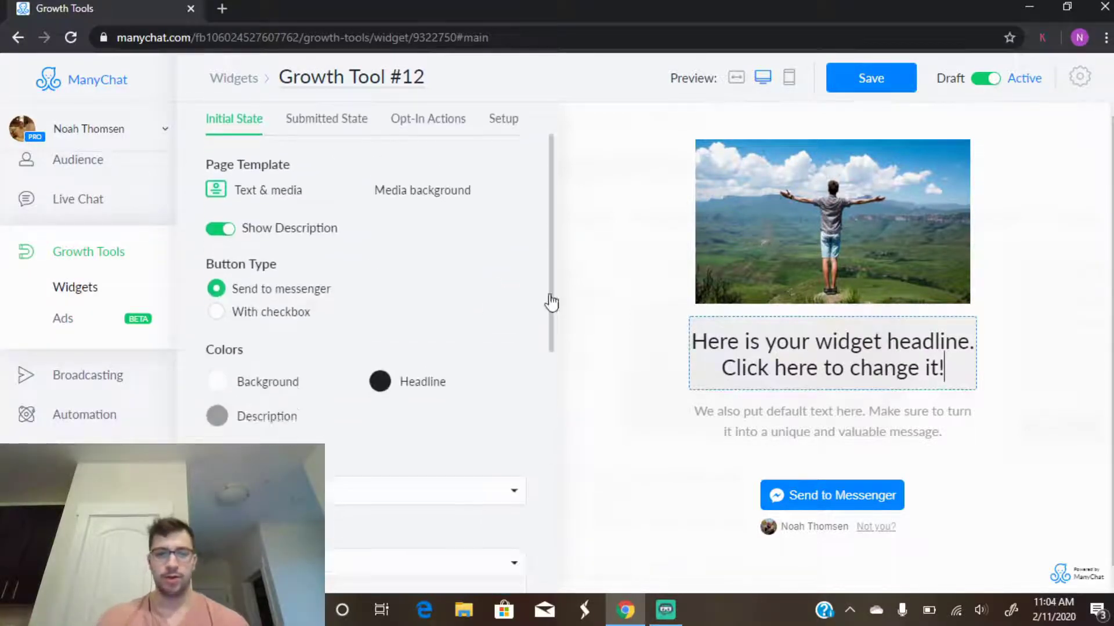
scroll(549, 303, "down", 3)
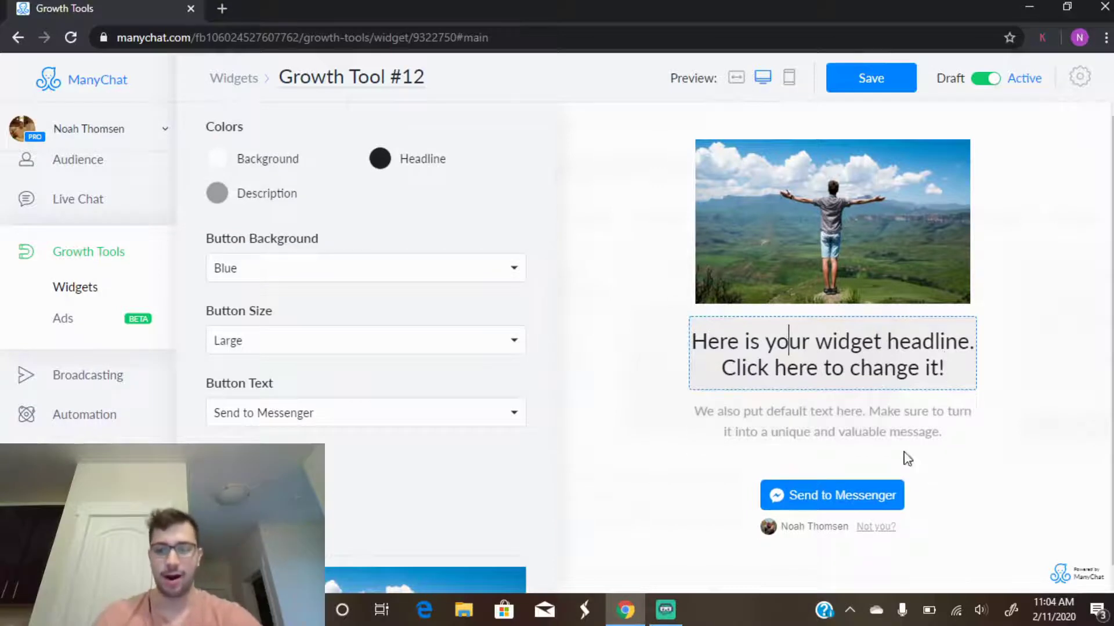
left_click(899, 433)
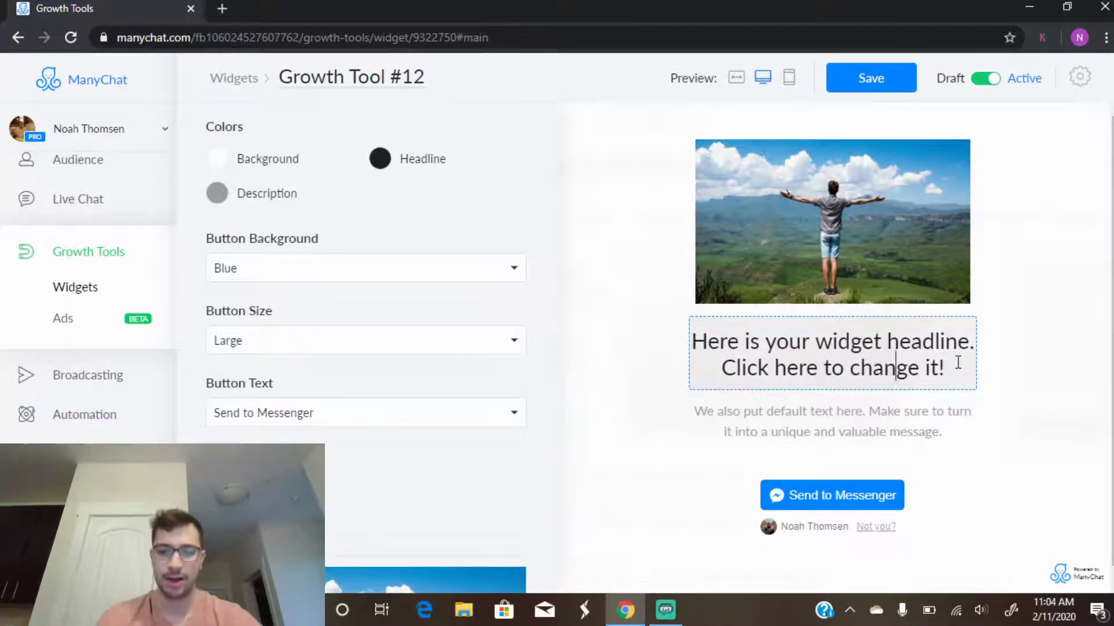
left_click_drag(954, 363, 698, 310)
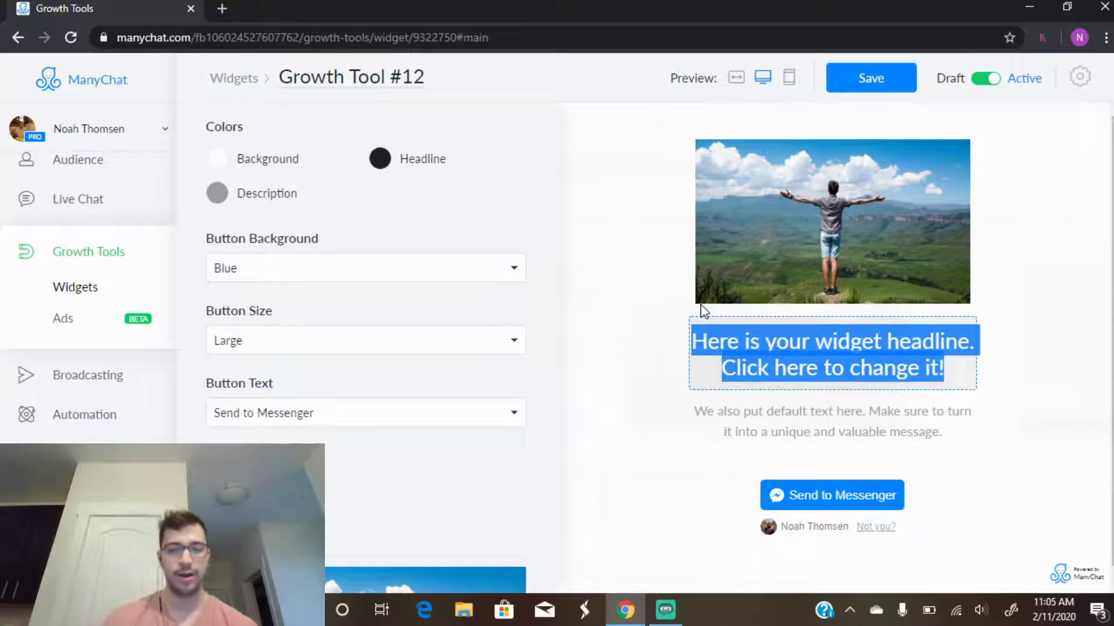
type("Make Your Move")
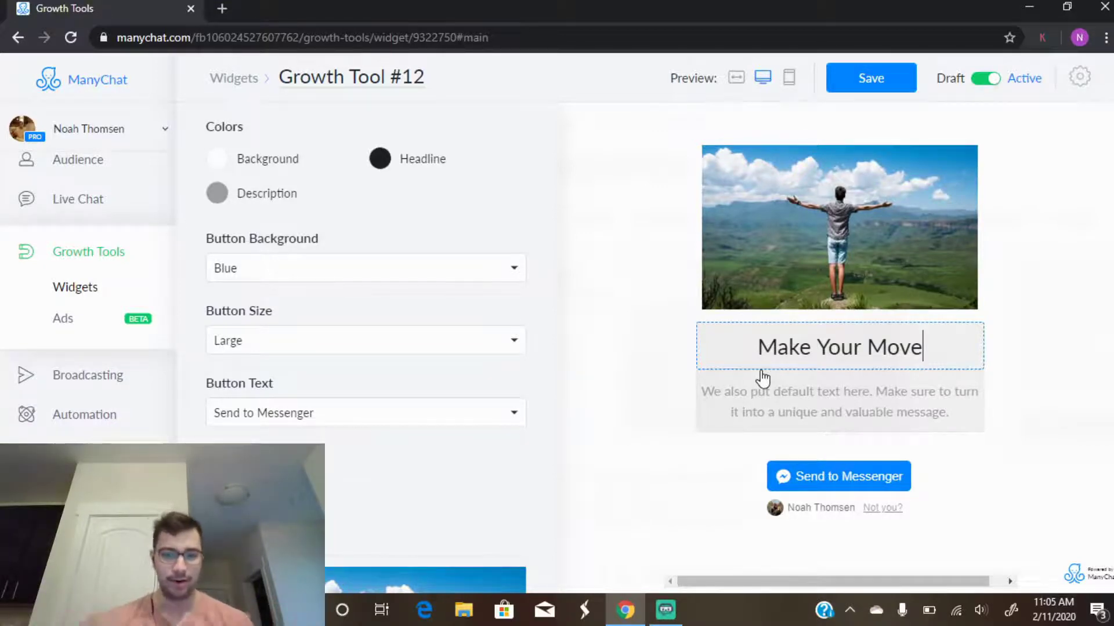
Replace the default description below the headline with "Get these 15 steps to make moving simple and stress-free".
left_click(859, 413)
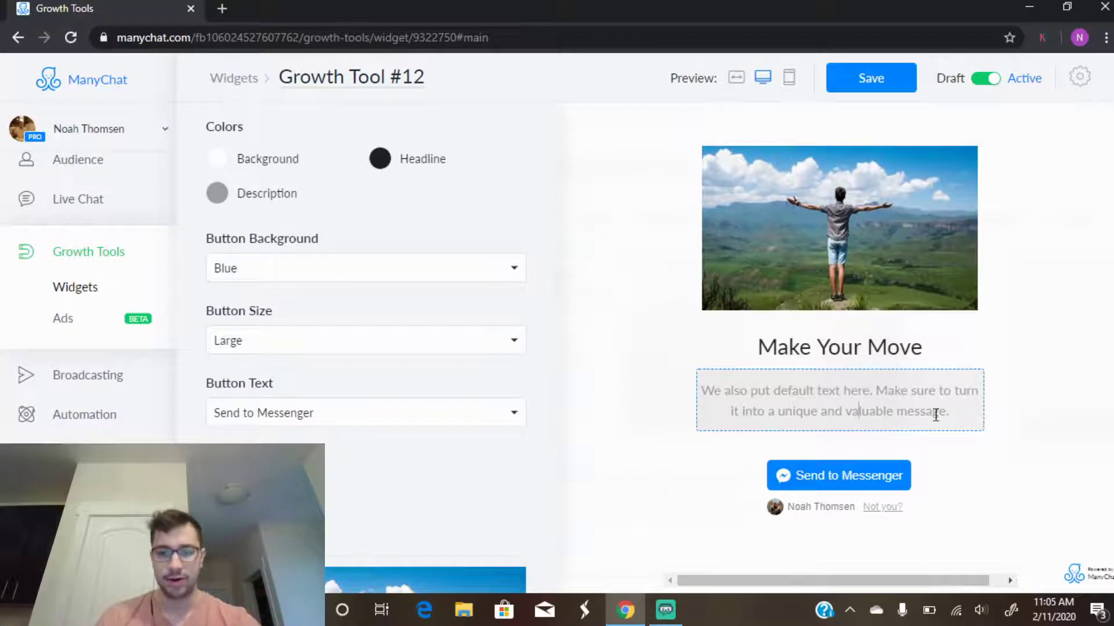
left_click_drag(955, 410, 692, 399)
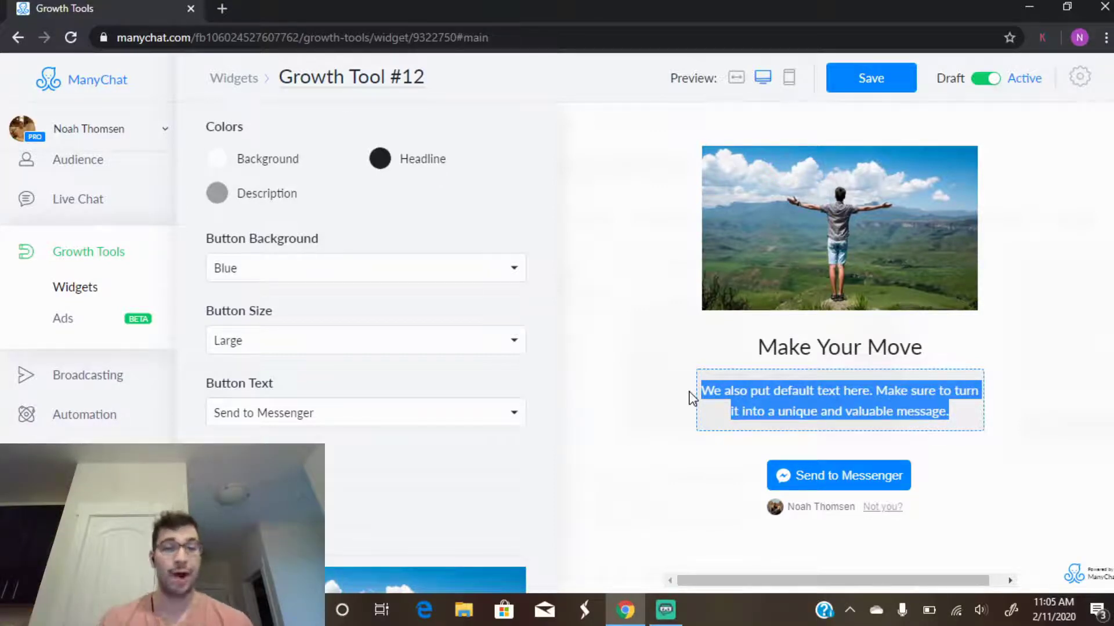
type("Get these 15 steps to make moving simple and stress-free")
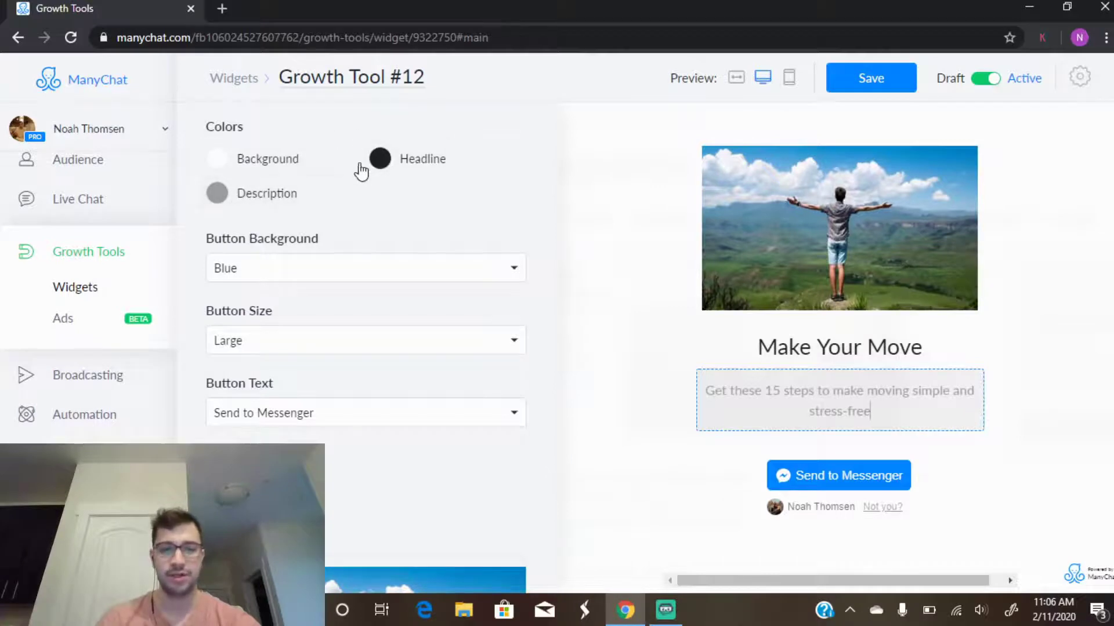
Set the landing page's headline color to light blue and its description color to light orange.
left_click(380, 158)
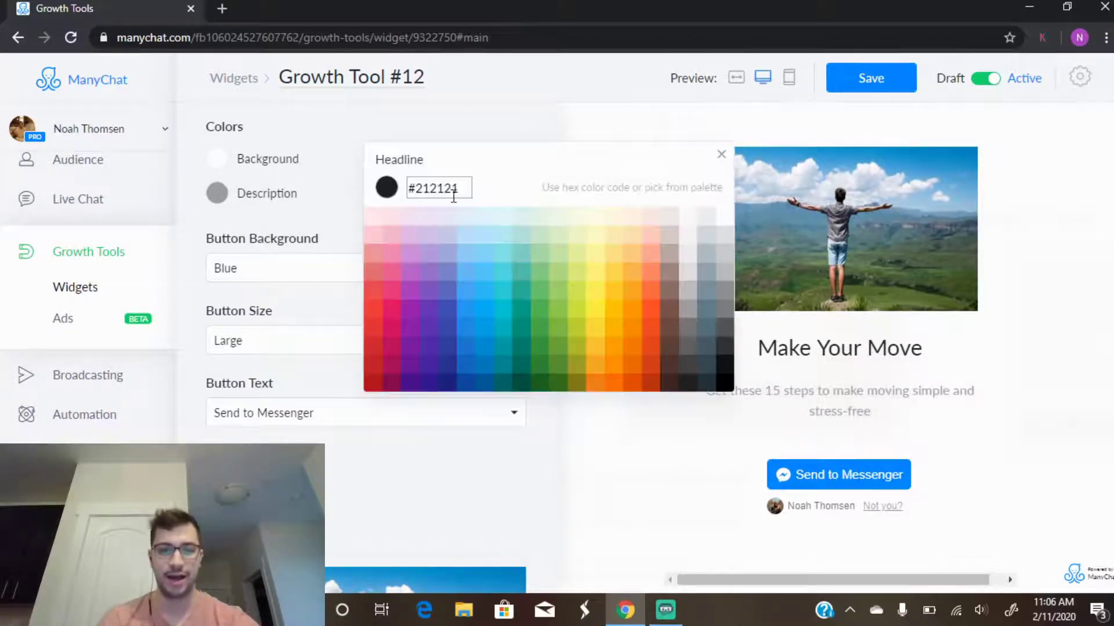
left_click(485, 253)
left_click(495, 119)
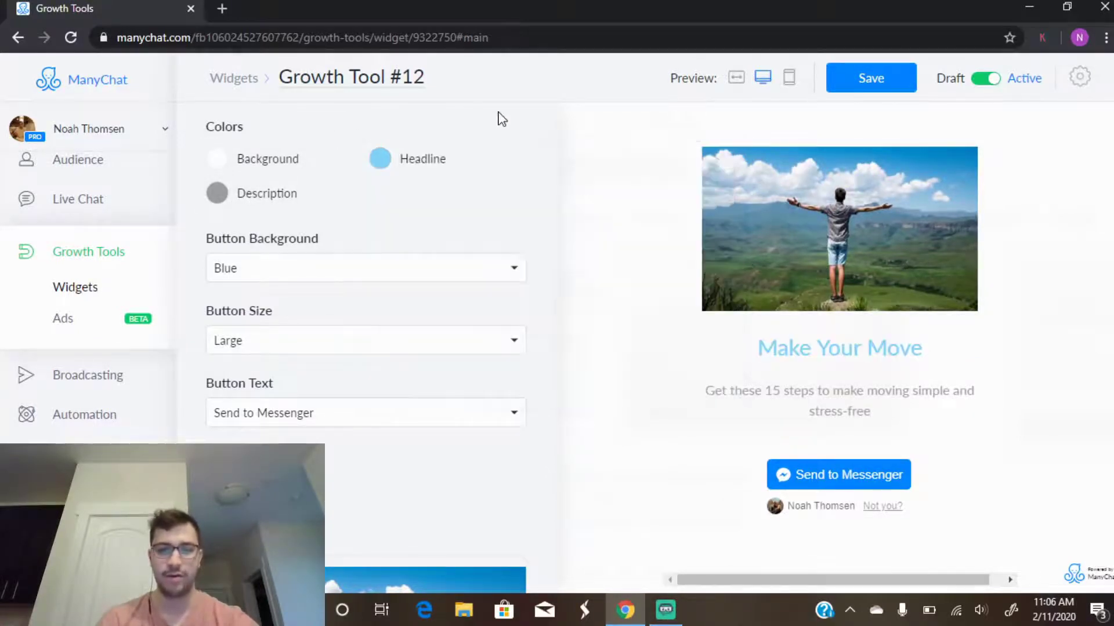
left_click(219, 193)
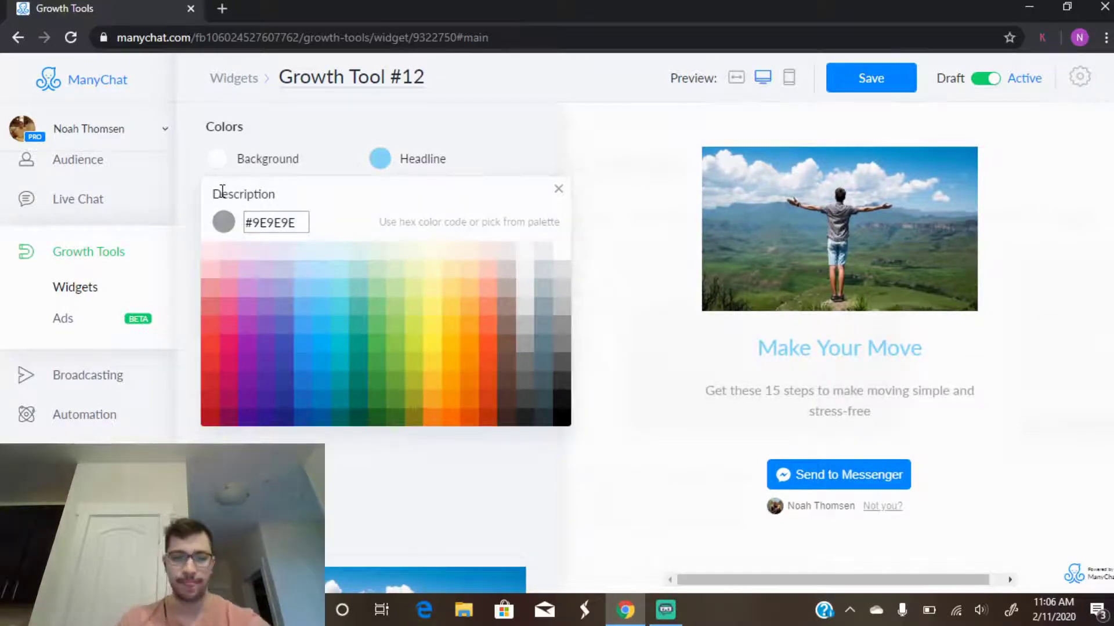
left_click(491, 313)
left_click(458, 128)
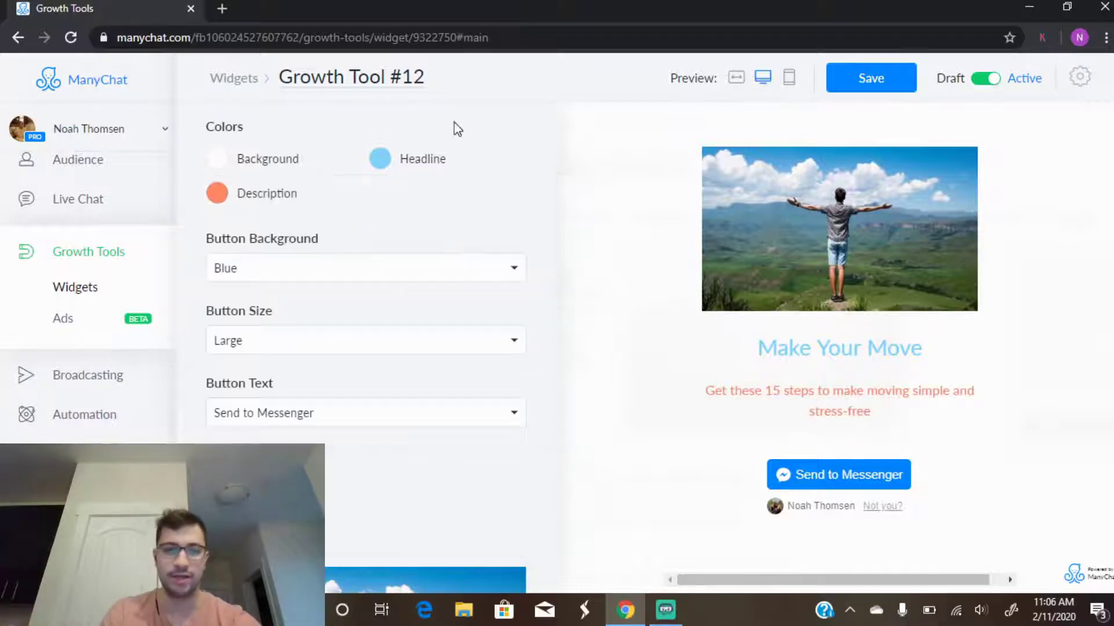
Set the landing page's background color to dark blue.
left_click(218, 162)
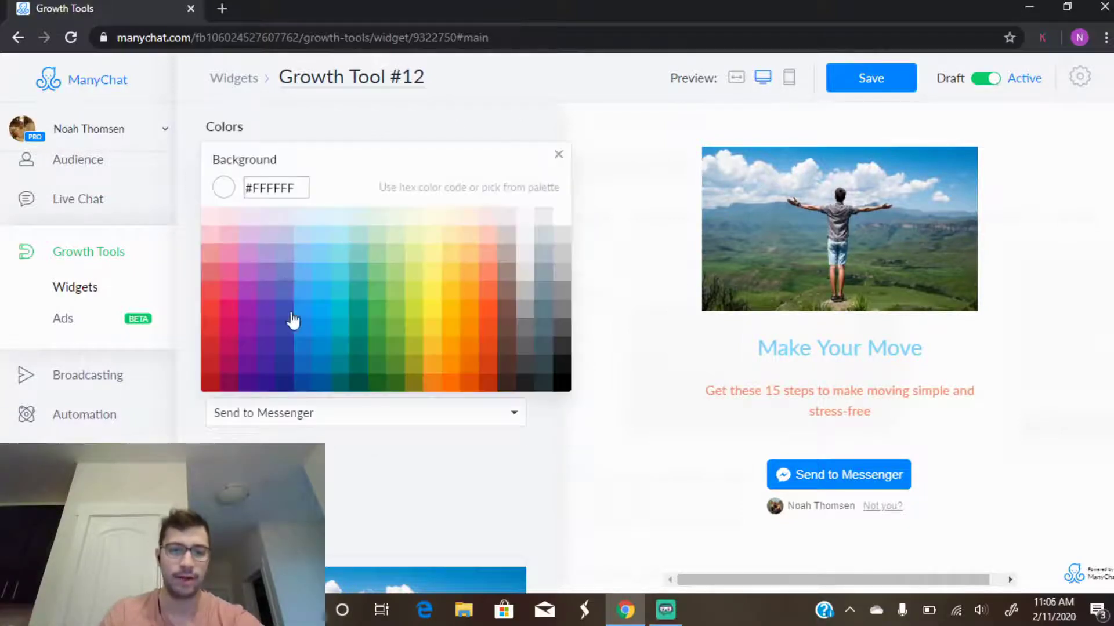
left_click(300, 384)
left_click(649, 325)
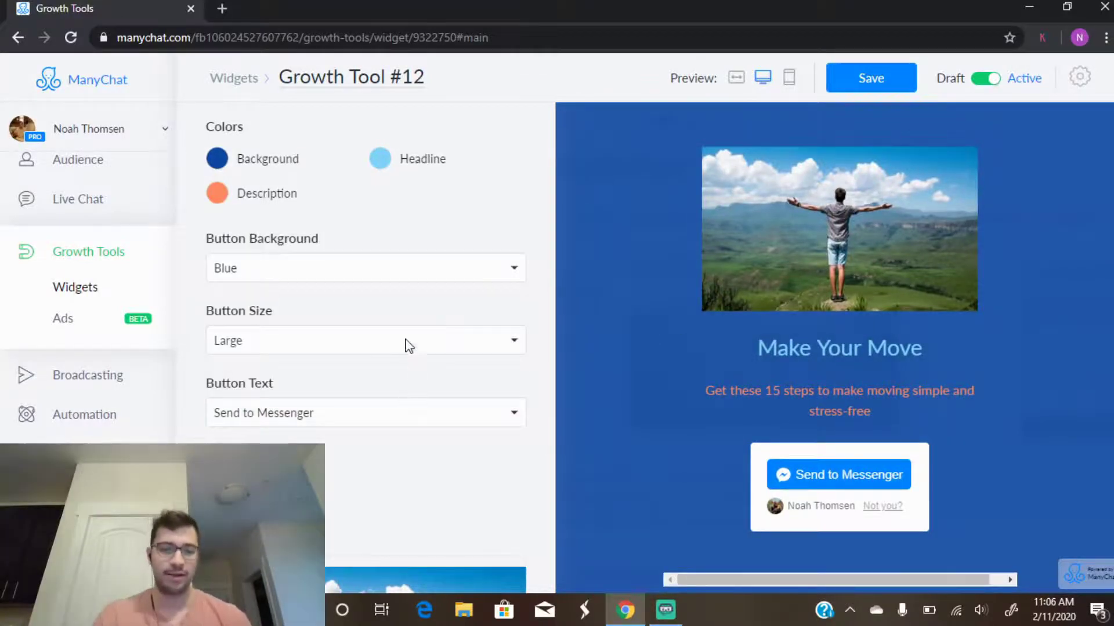
Try the Media background page template on the landing page, and switch back to Text & media.
scroll(411, 323, "up", 5)
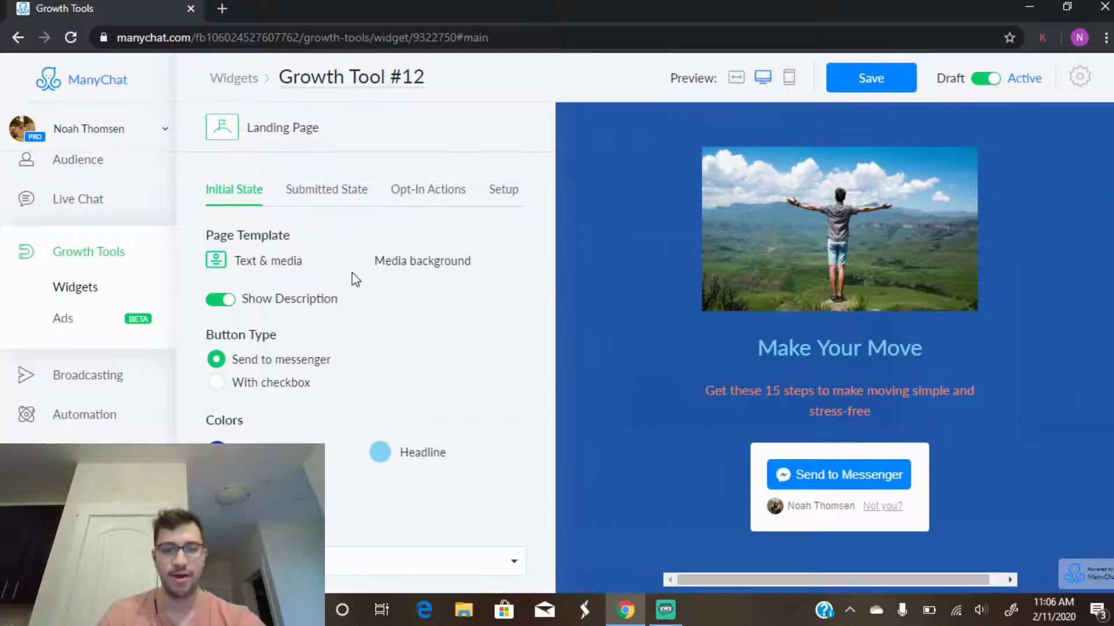
left_click(441, 263)
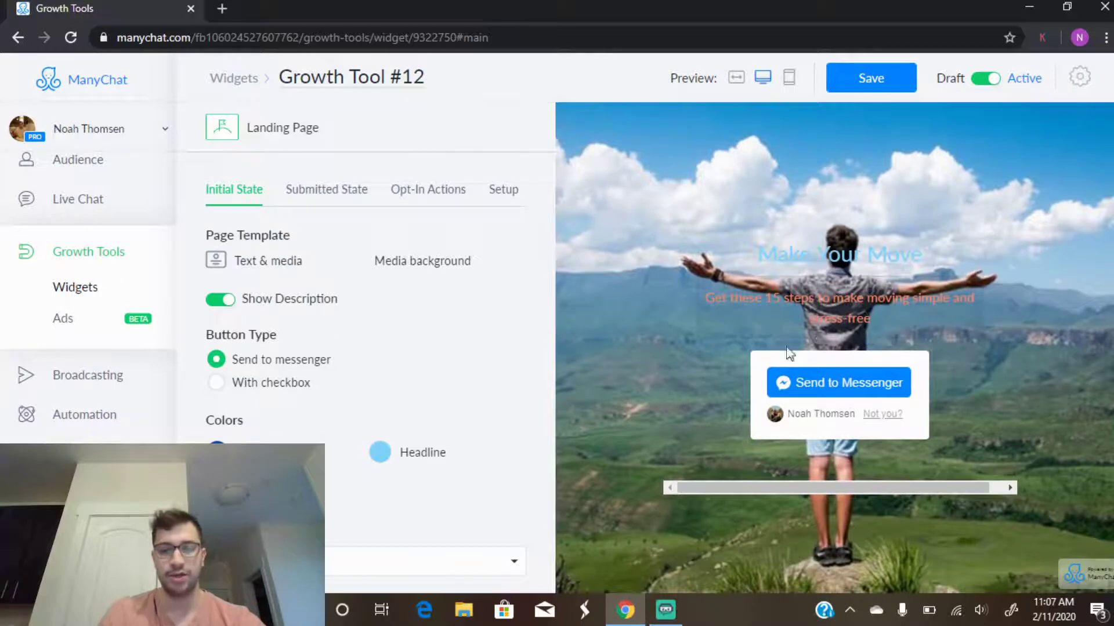
scroll(447, 311, "down", 7)
scroll(458, 308, "up", 1)
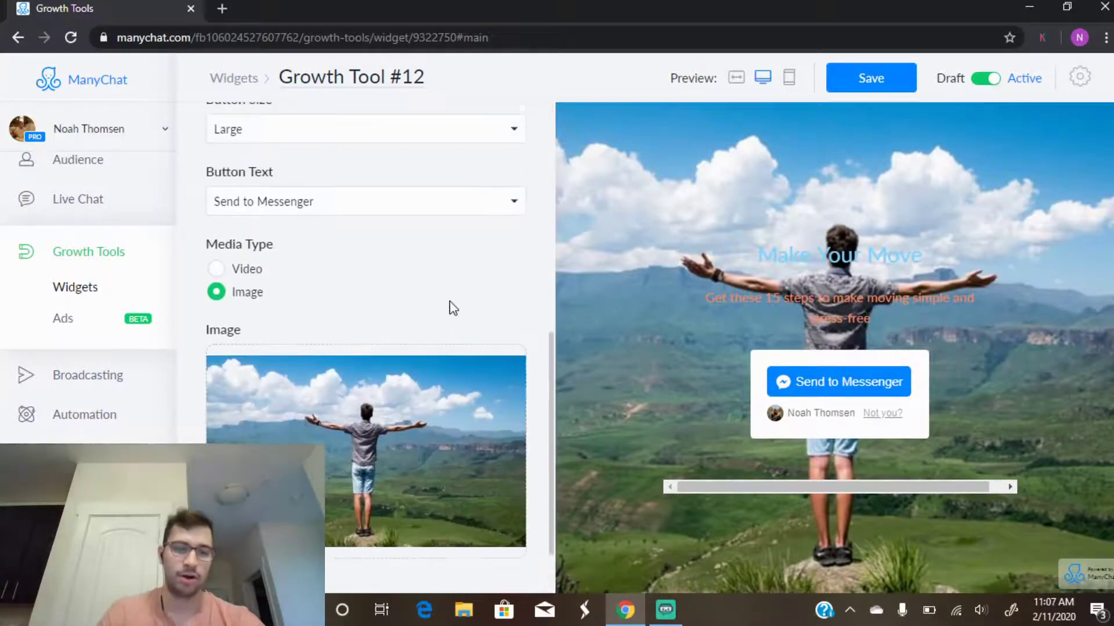
scroll(450, 308, "down", 1)
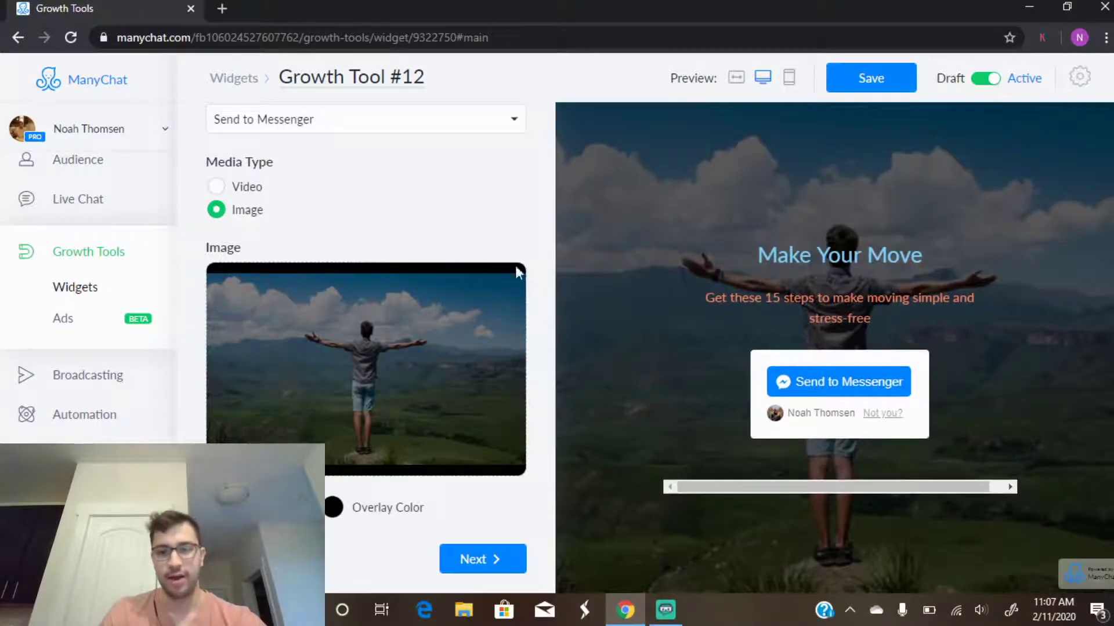
scroll(402, 230, "up", 8)
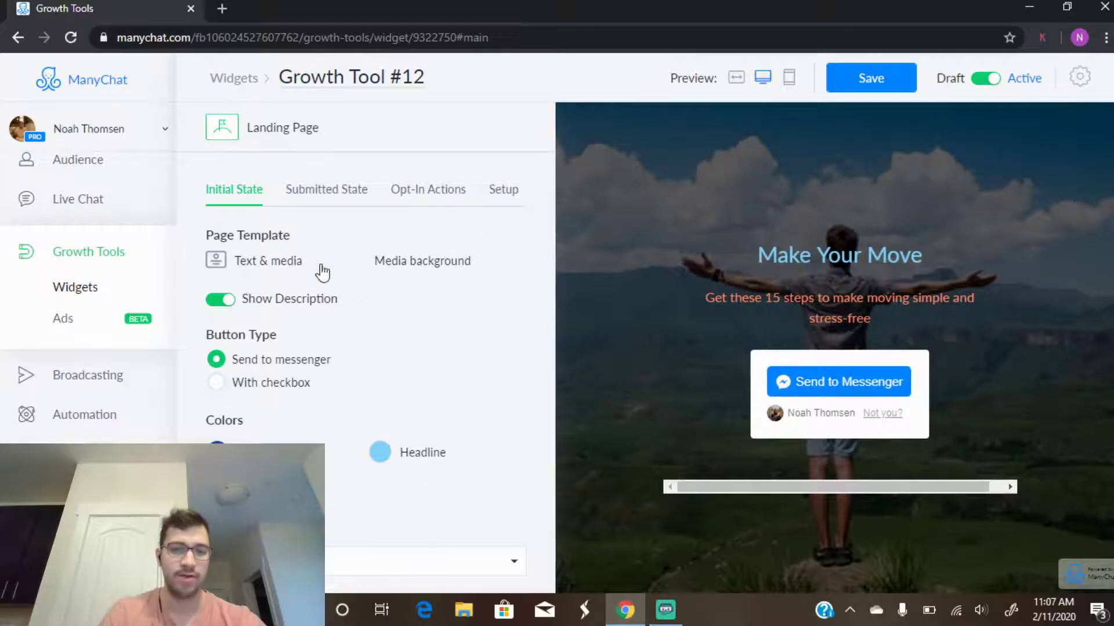
left_click(286, 267)
scroll(340, 281, "down", 5)
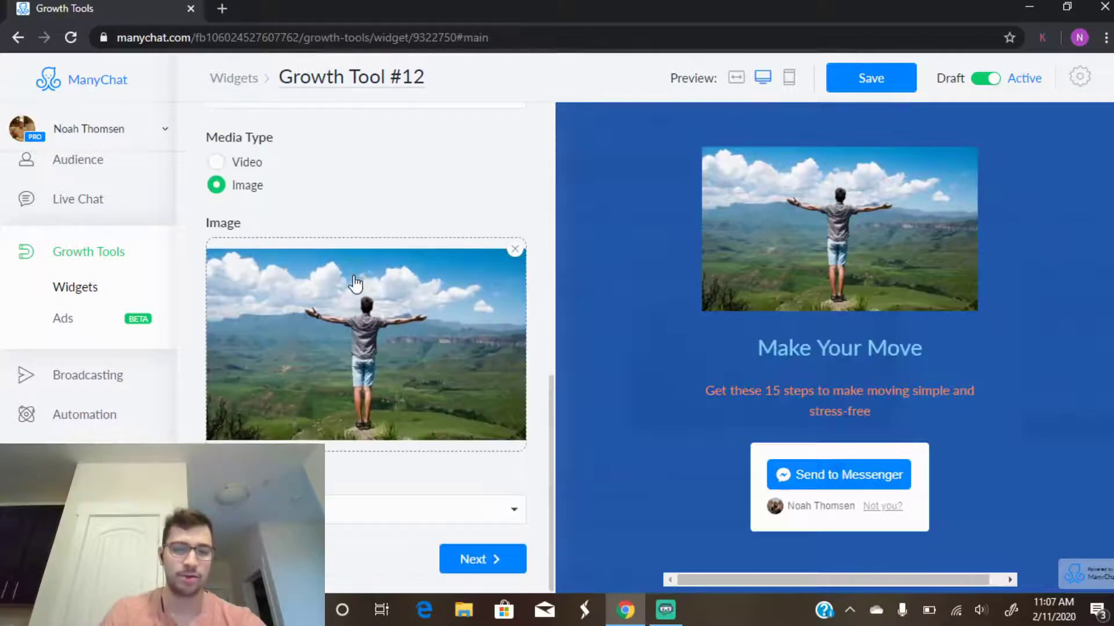
Try placing the landing page image above the description, and then place it beside the headline and description.
left_click(335, 515)
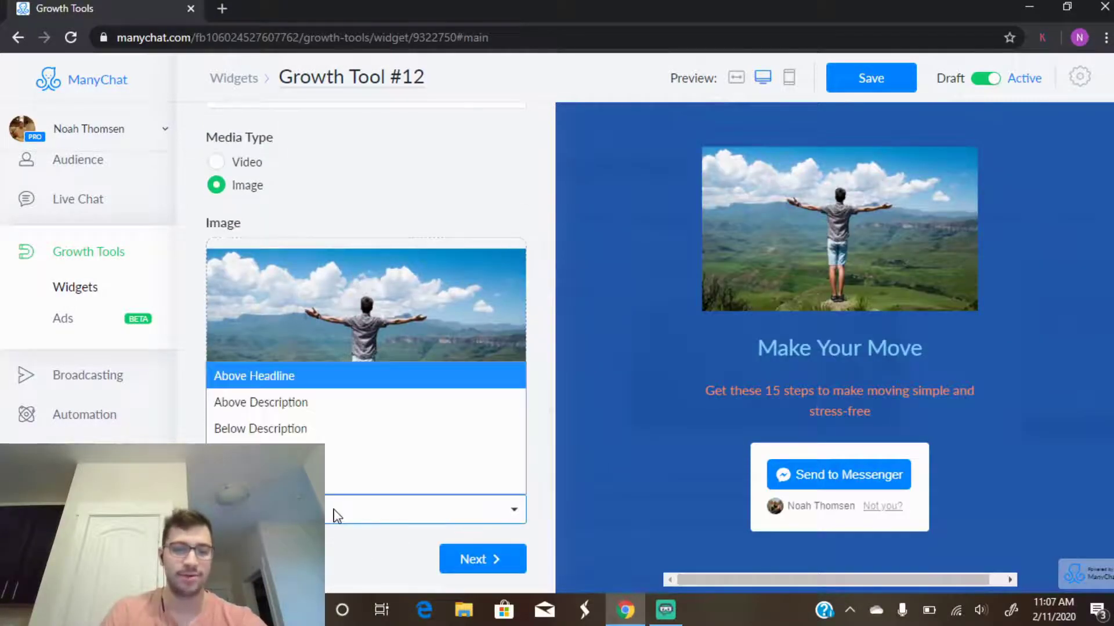
left_click(272, 402)
left_click(416, 513)
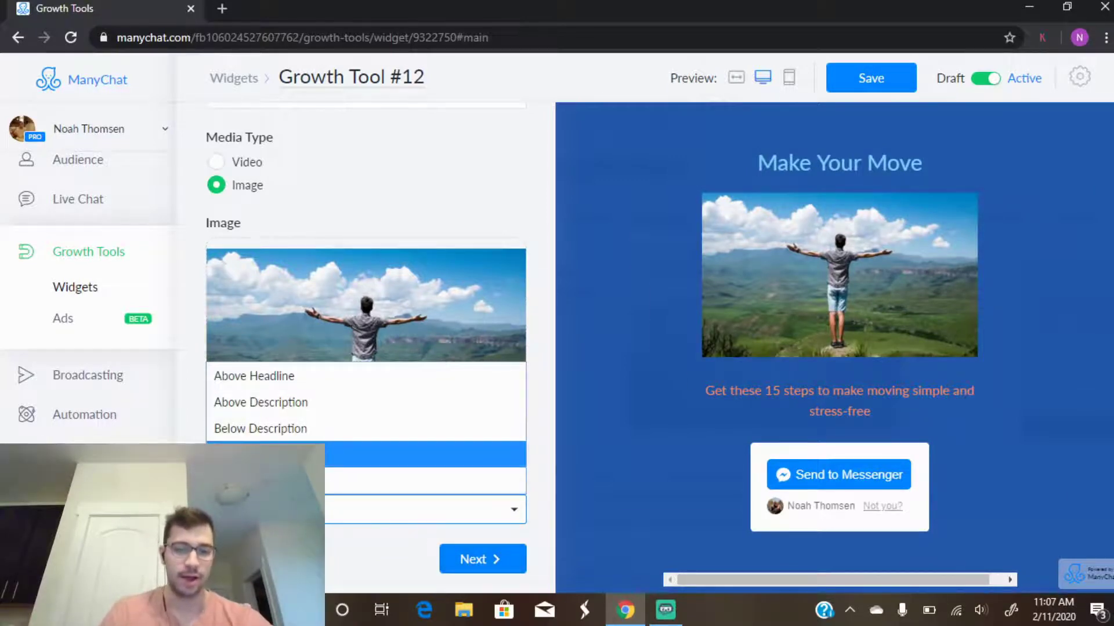
left_click(290, 455)
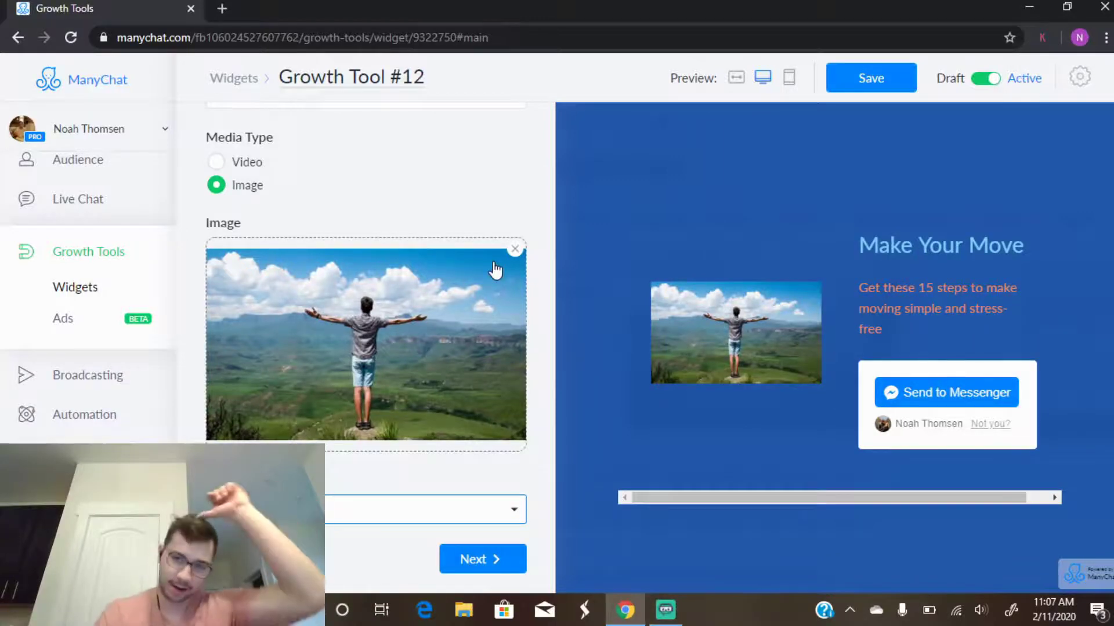
Switch the landing page's page template to Media background.
scroll(495, 270, "up", 8)
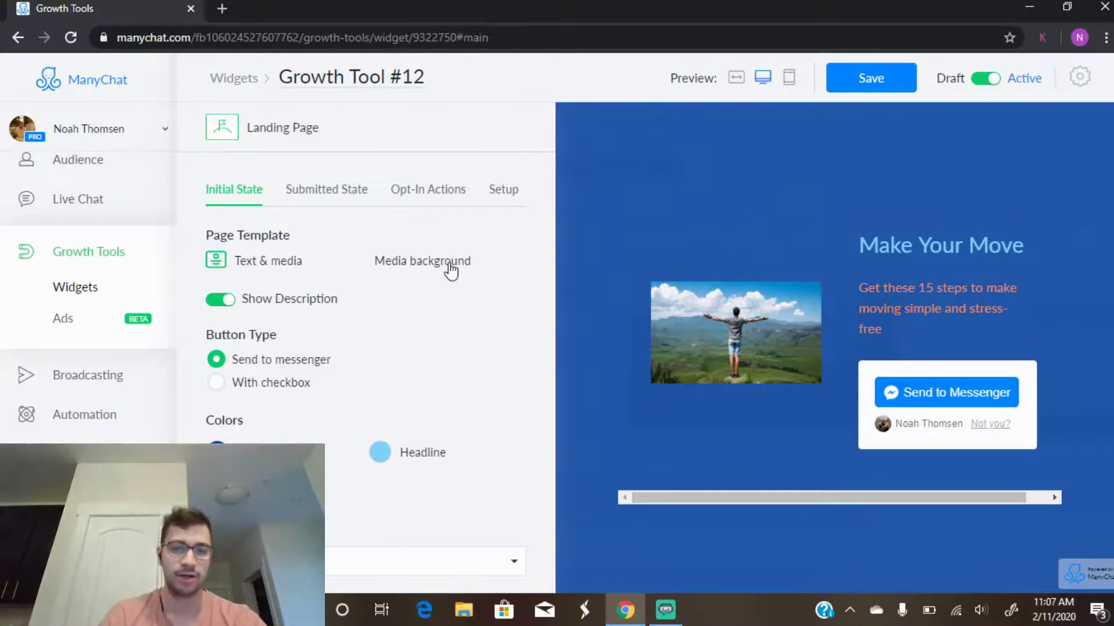
left_click_drag(451, 261, 445, 262)
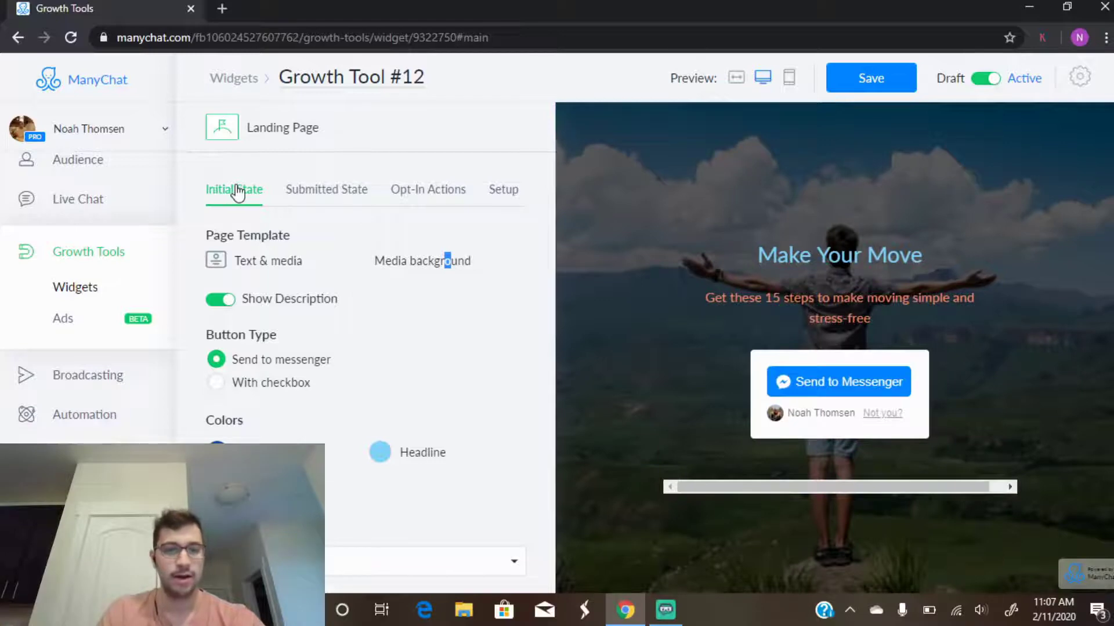
Replace the headline of the landing page's submitted state with "Thank you".
left_click(335, 197)
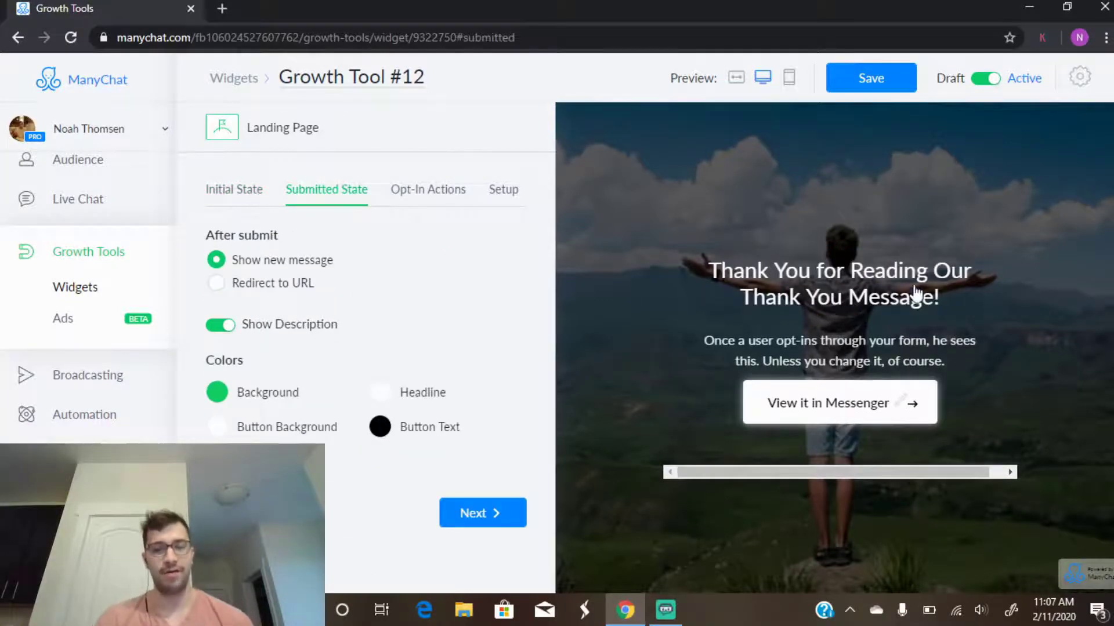
left_click(864, 272)
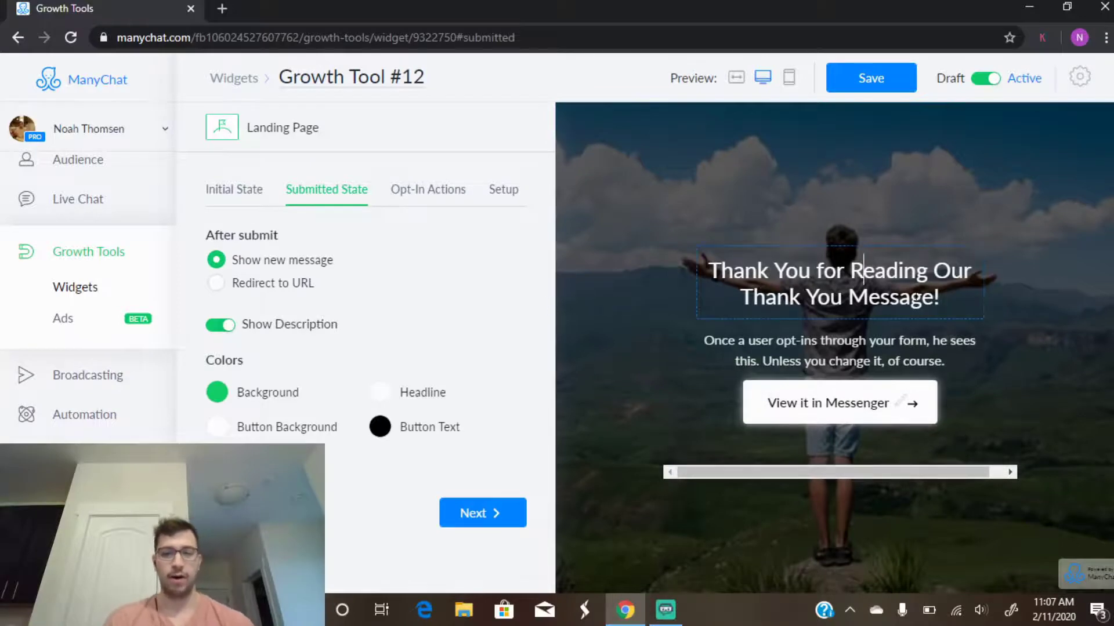
left_click_drag(896, 300, 708, 250)
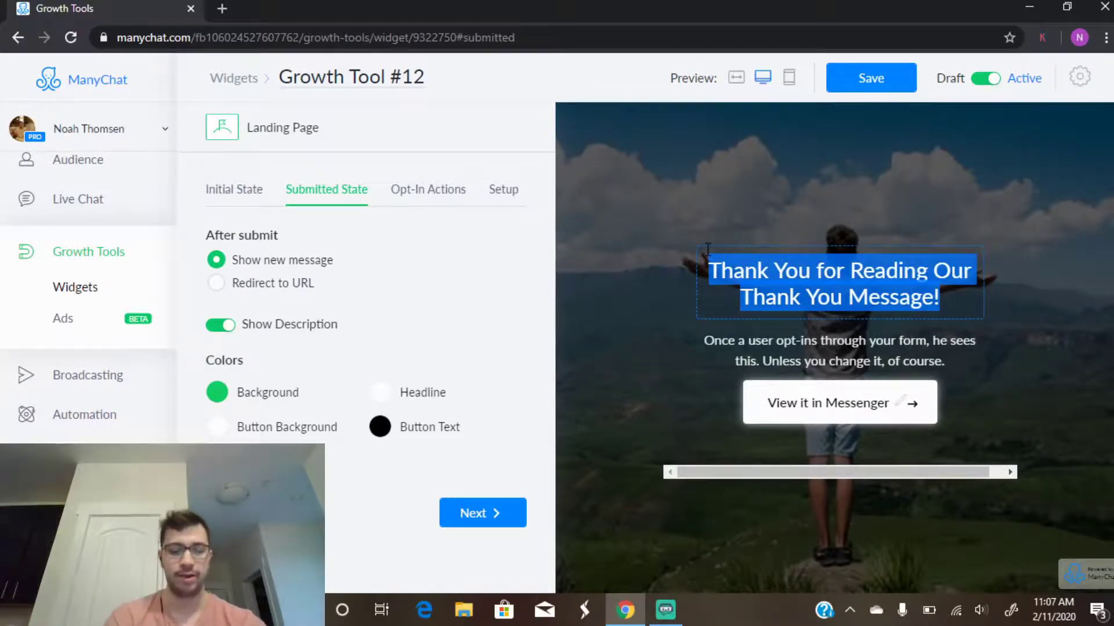
type("Thank you")
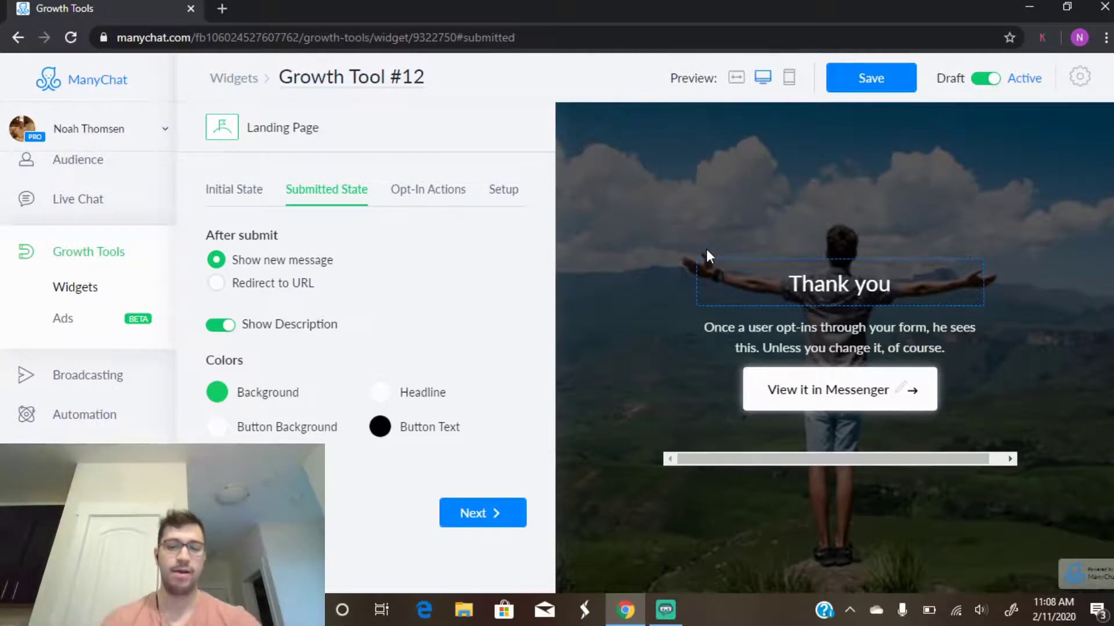
Replace the thank-you description with "Click below to get the 15 steps to homeownership for FREE" followed by two pointing-down emojis.
left_click(860, 343)
left_click_drag(949, 344, 708, 325)
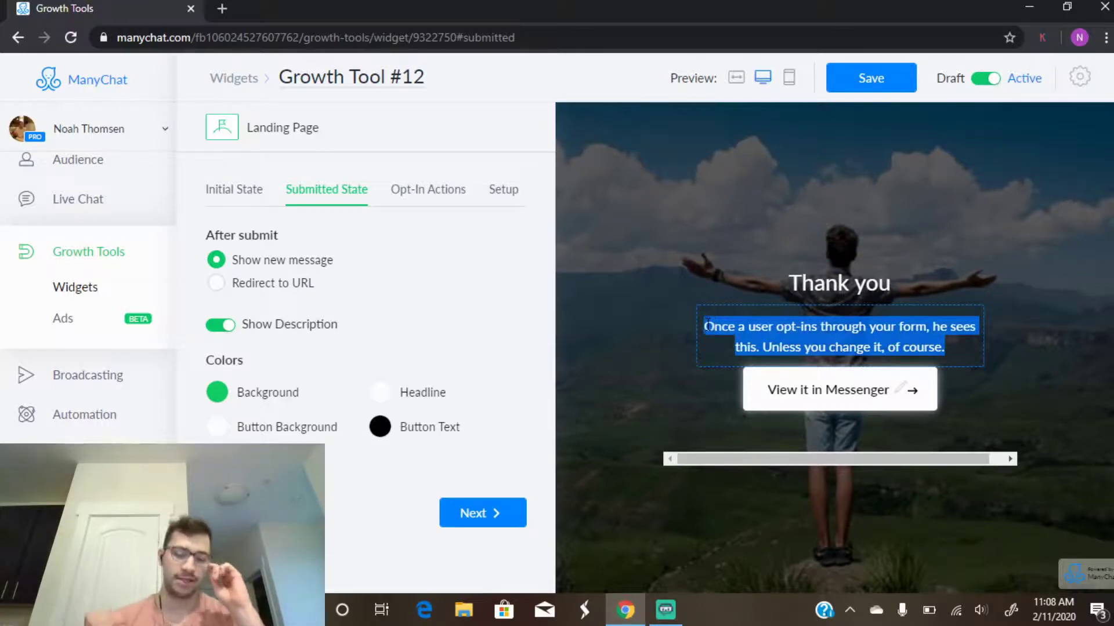
type("Click")
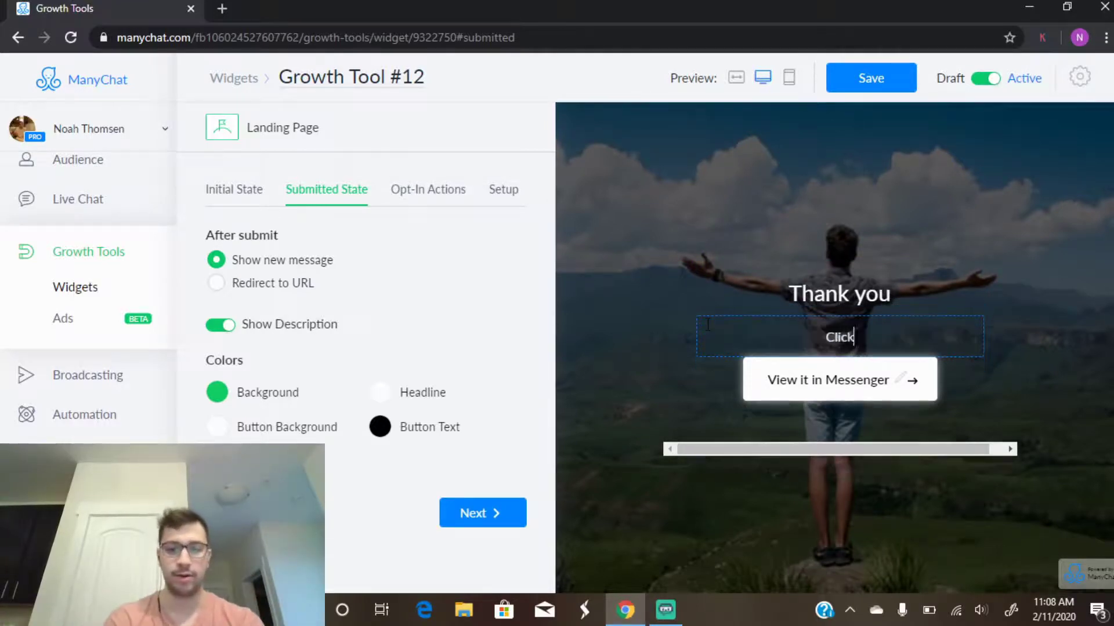
type(" below to get ")
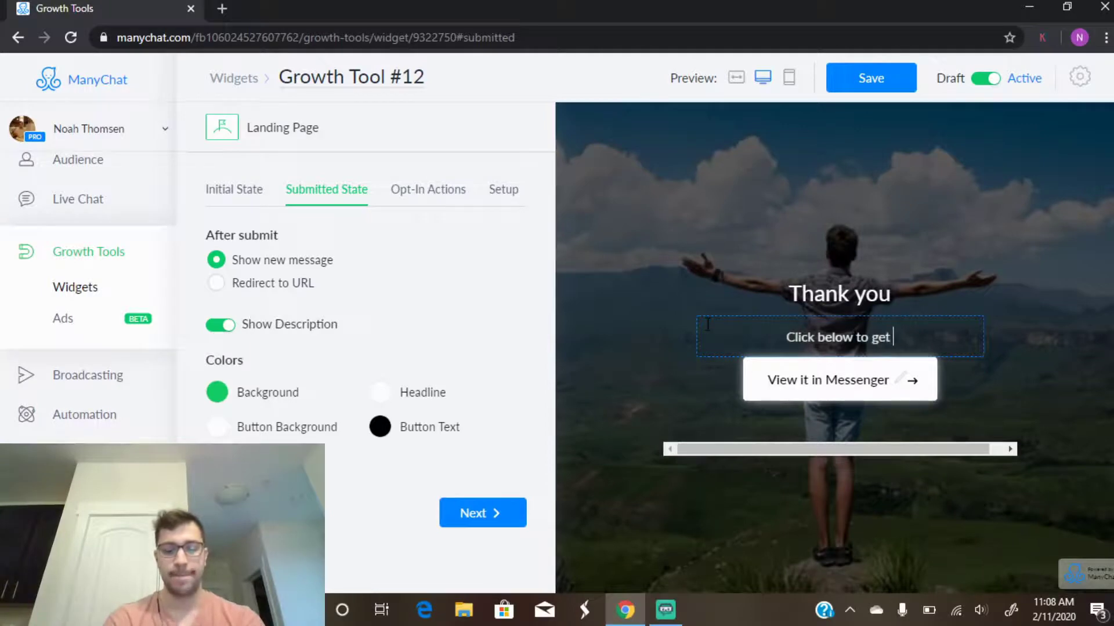
type("the 15 ste")
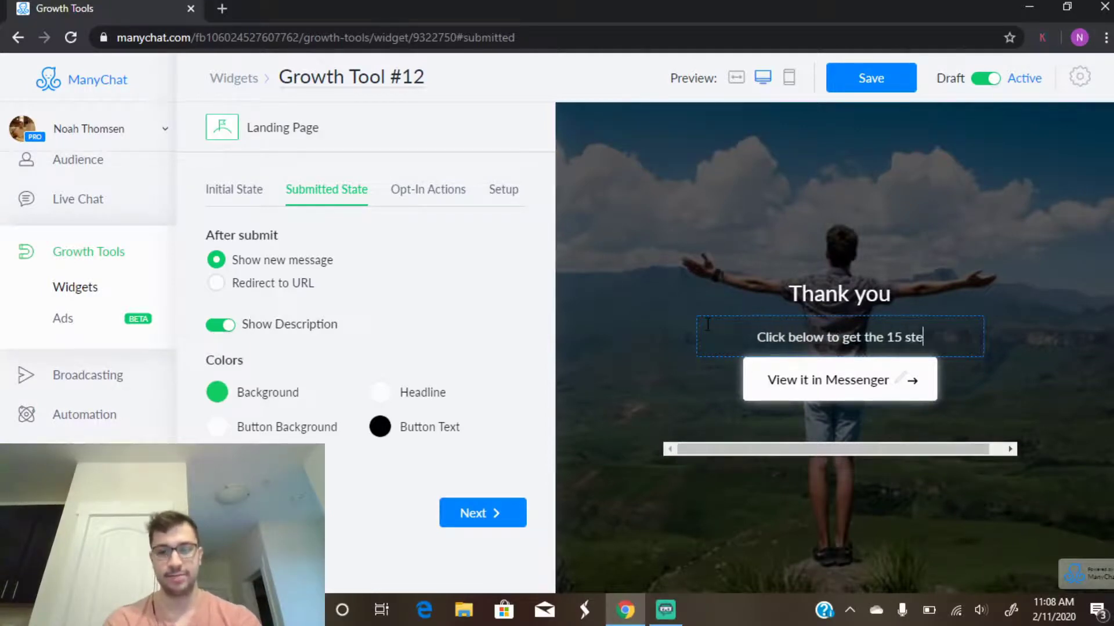
type("ps to homeownership for FREE")
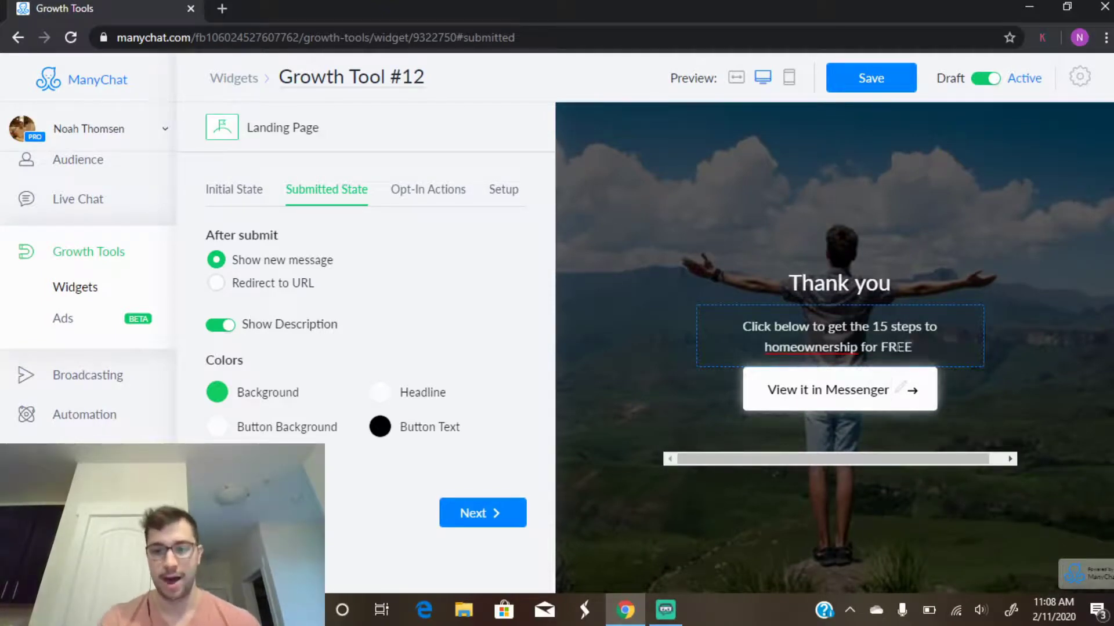
right_click(917, 345)
left_click(960, 100)
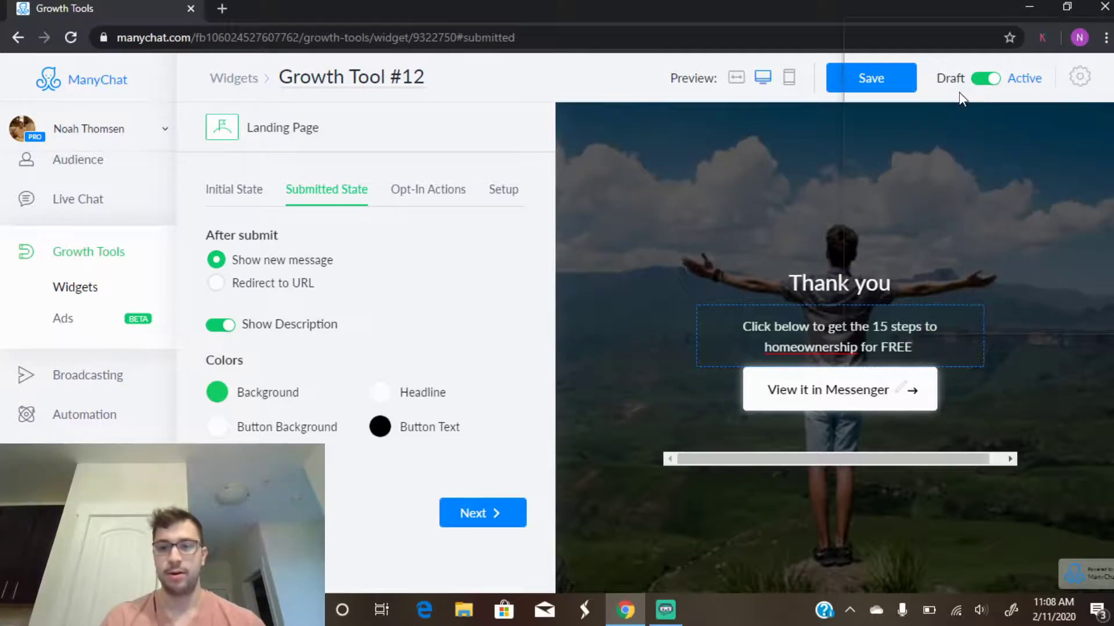
left_click(870, 119)
left_click(869, 117)
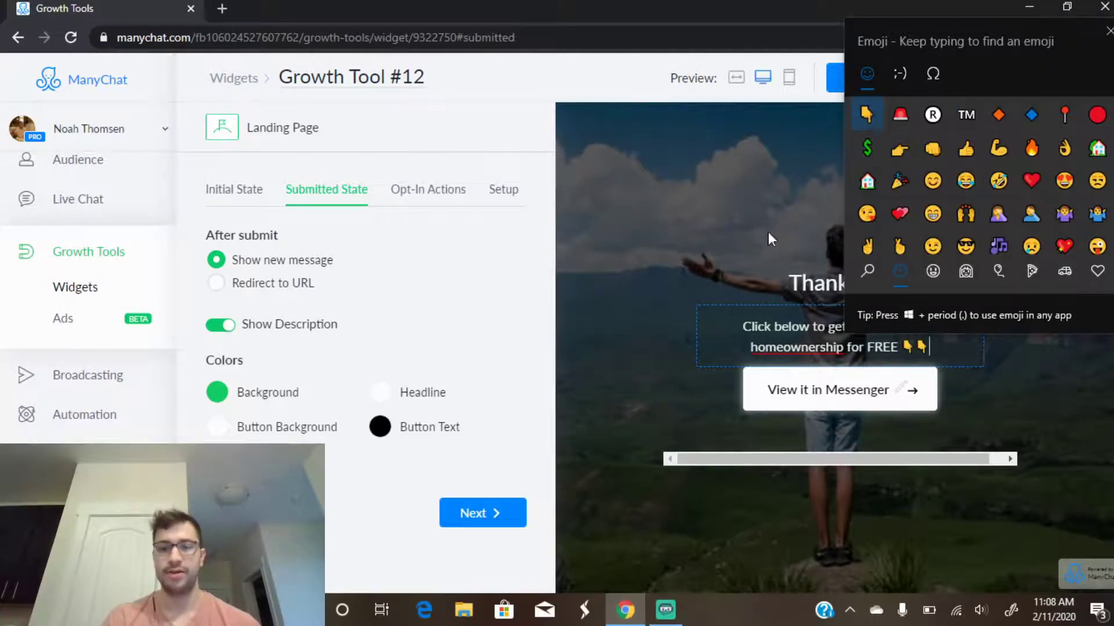
key("Escape")
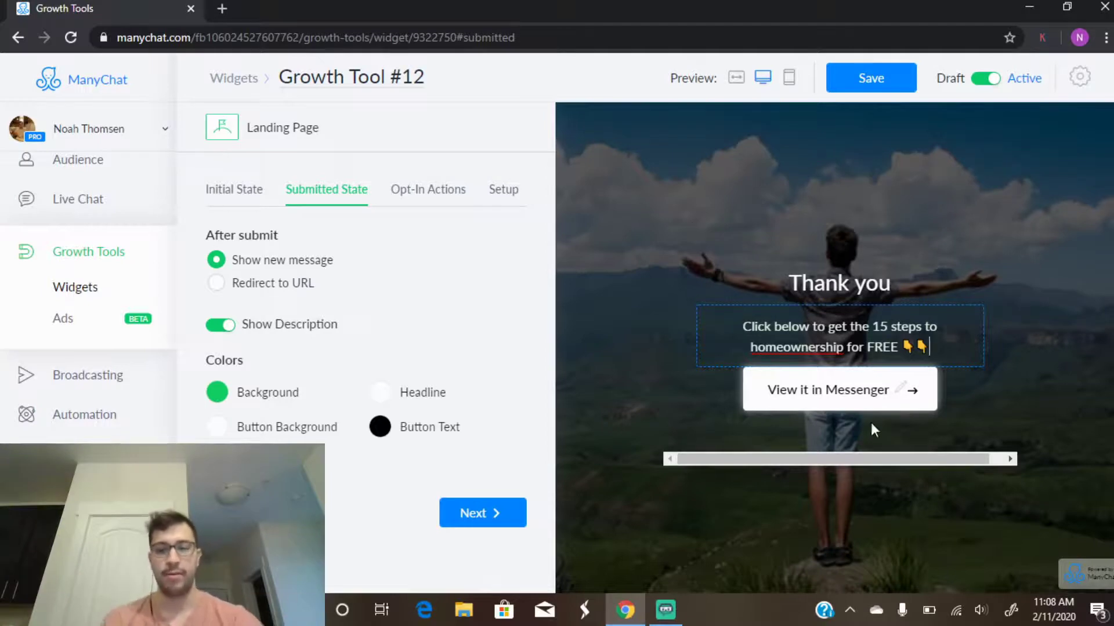
Change the label of the submitted state's Messenger button to "Download Now".
left_click(858, 390)
left_click_drag(892, 389, 767, 387)
type("Download Now")
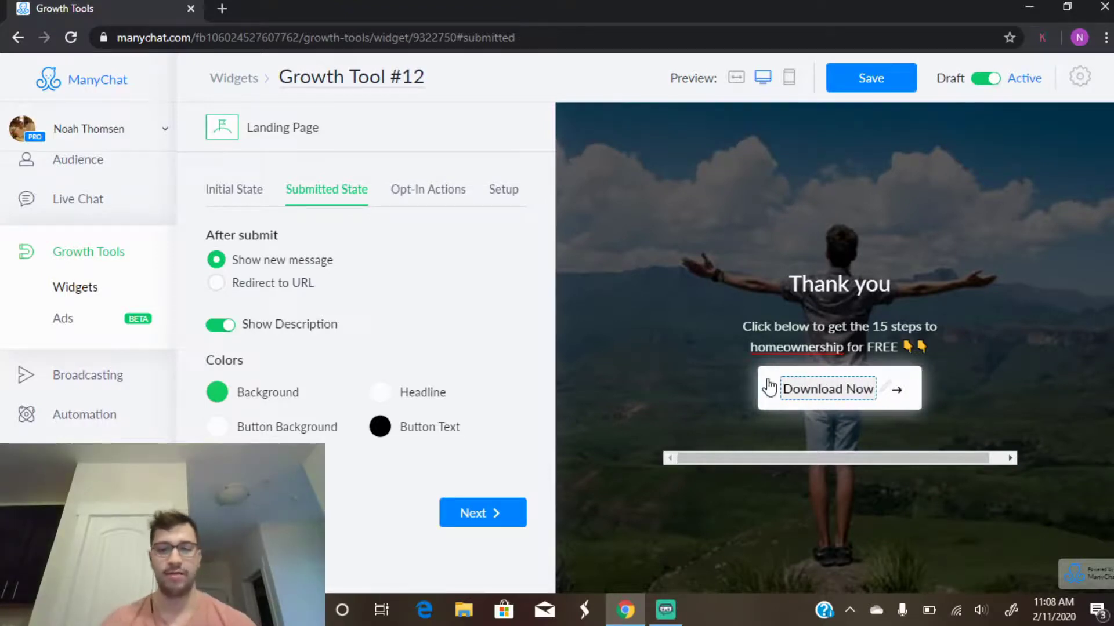
left_click(956, 196)
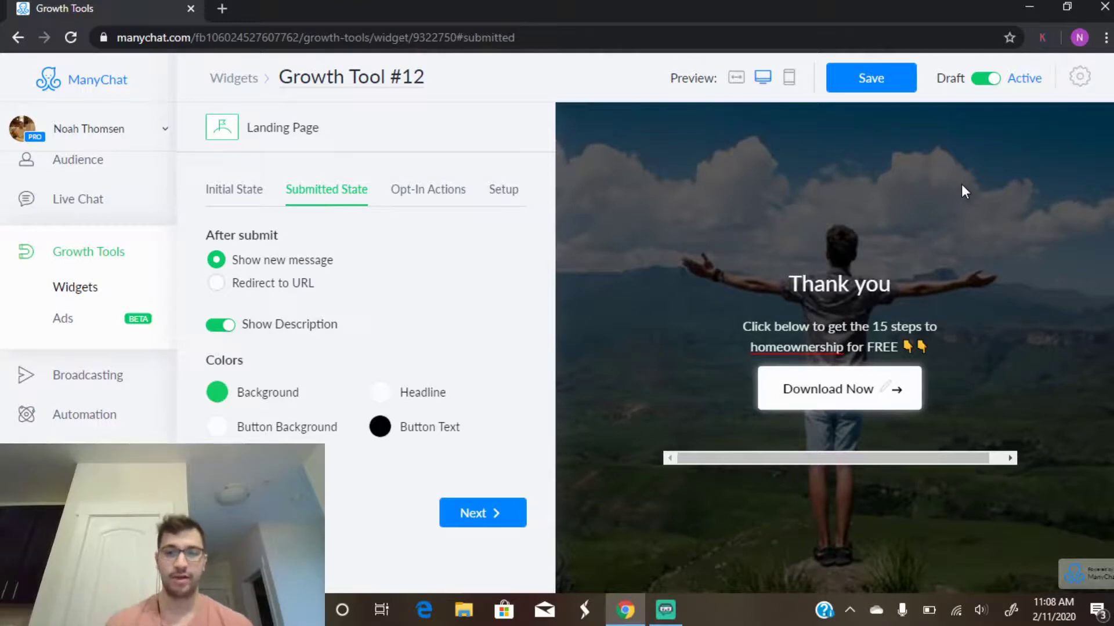
Replace the opt-in message with the "Buy A Home - Realtor" flow from the Imported from ReaLead Marketing folder.
left_click(441, 196)
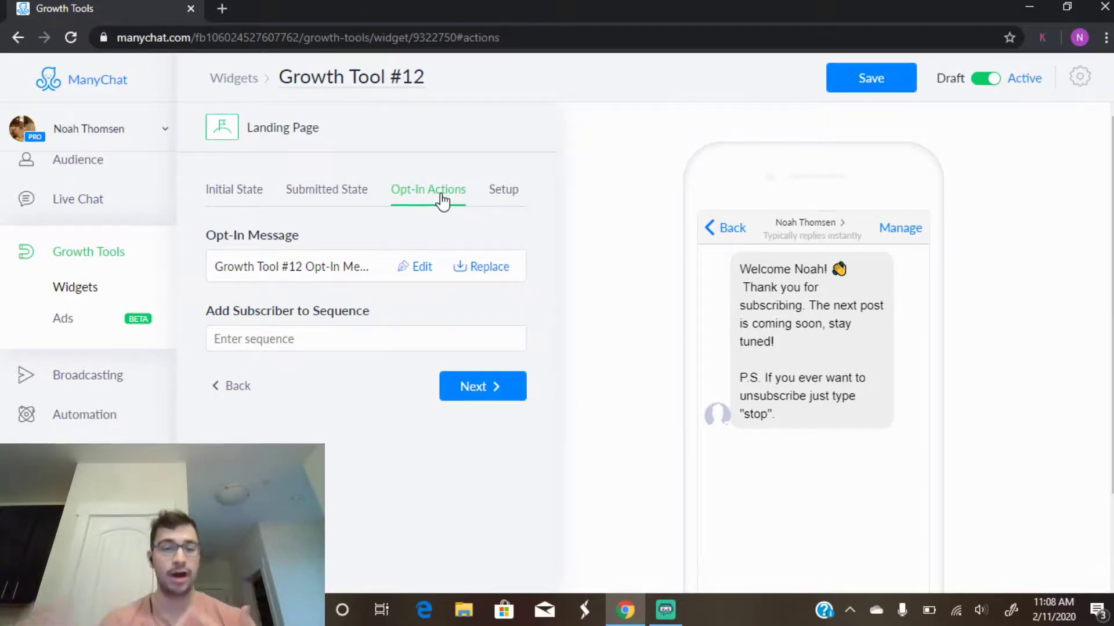
left_click(489, 268)
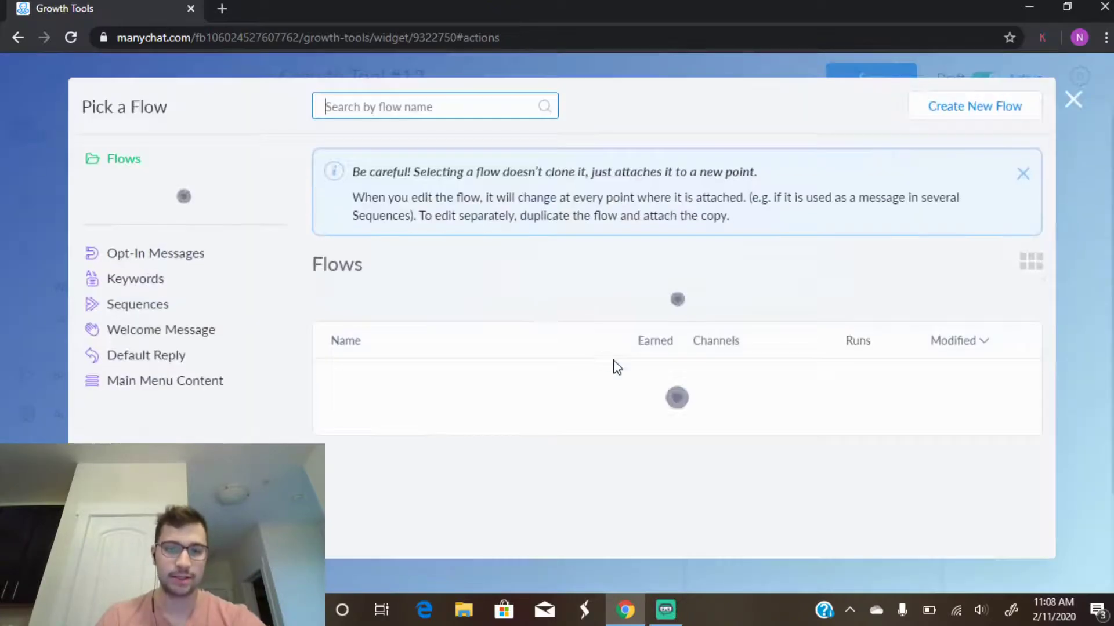
left_click(629, 319)
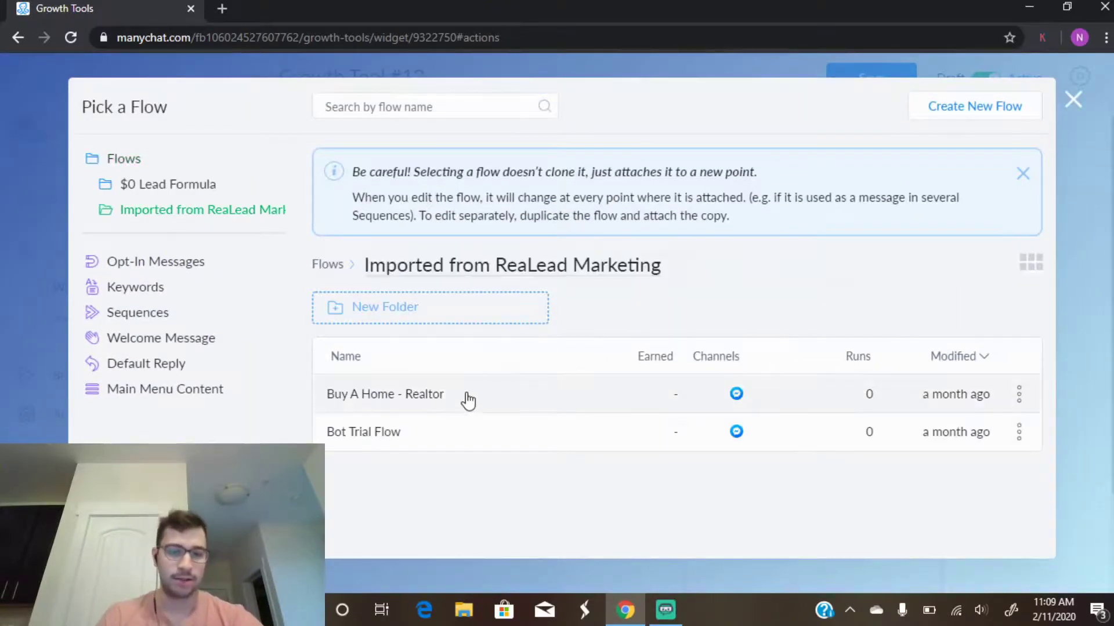
left_click(464, 396)
left_click(924, 537)
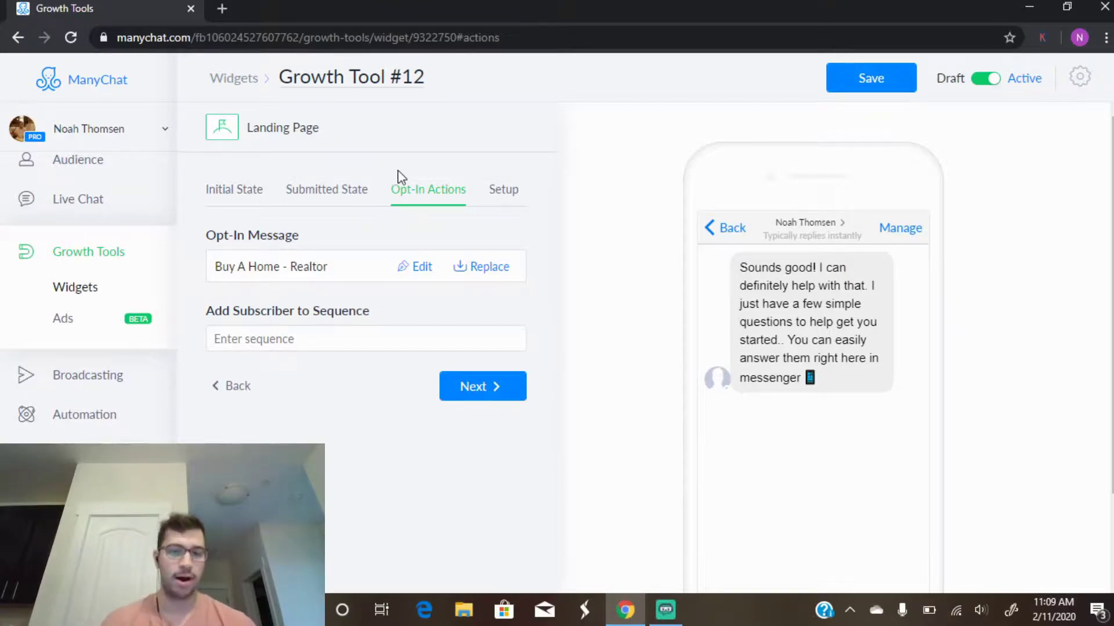
Look over the other flows available for the opt-in message, and recheck the landing page's initial state.
left_click(490, 267)
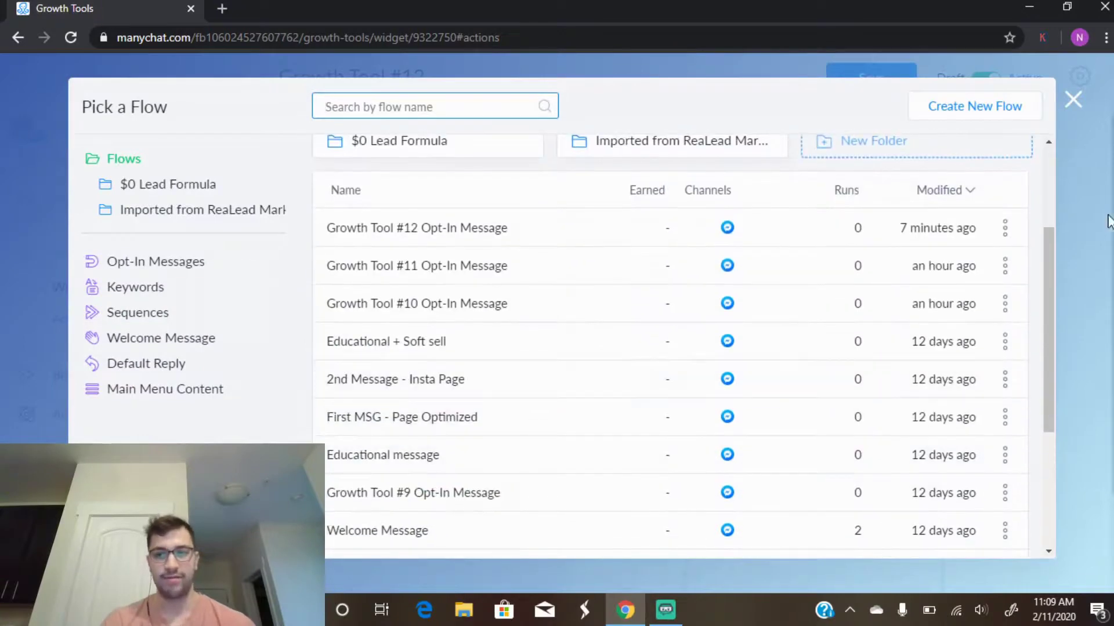
left_click(1071, 100)
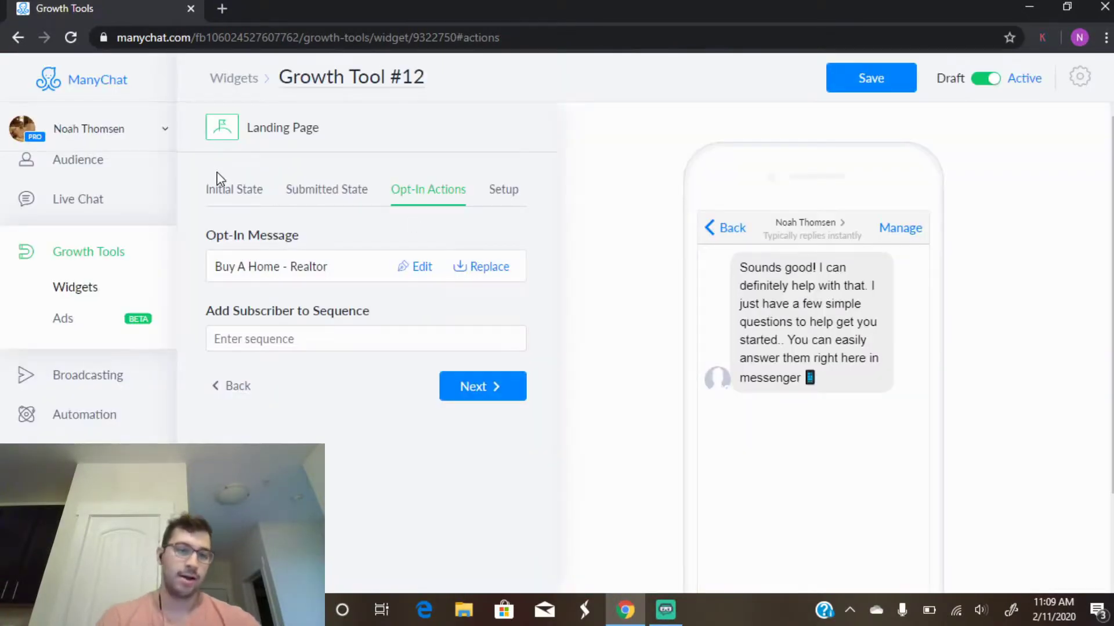
left_click(229, 196)
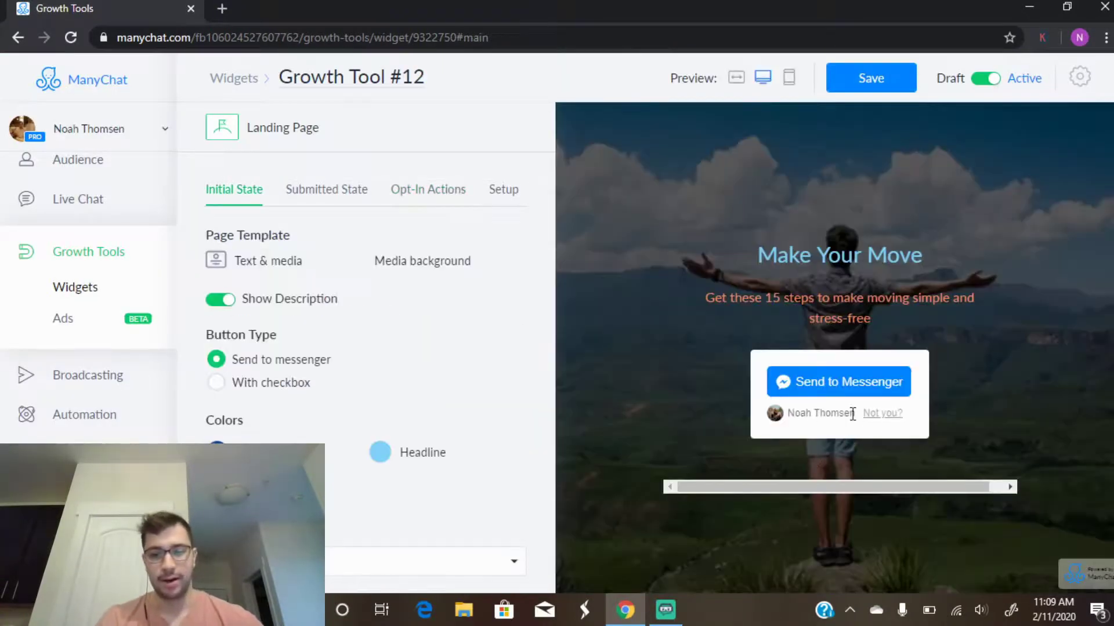
left_click(418, 199)
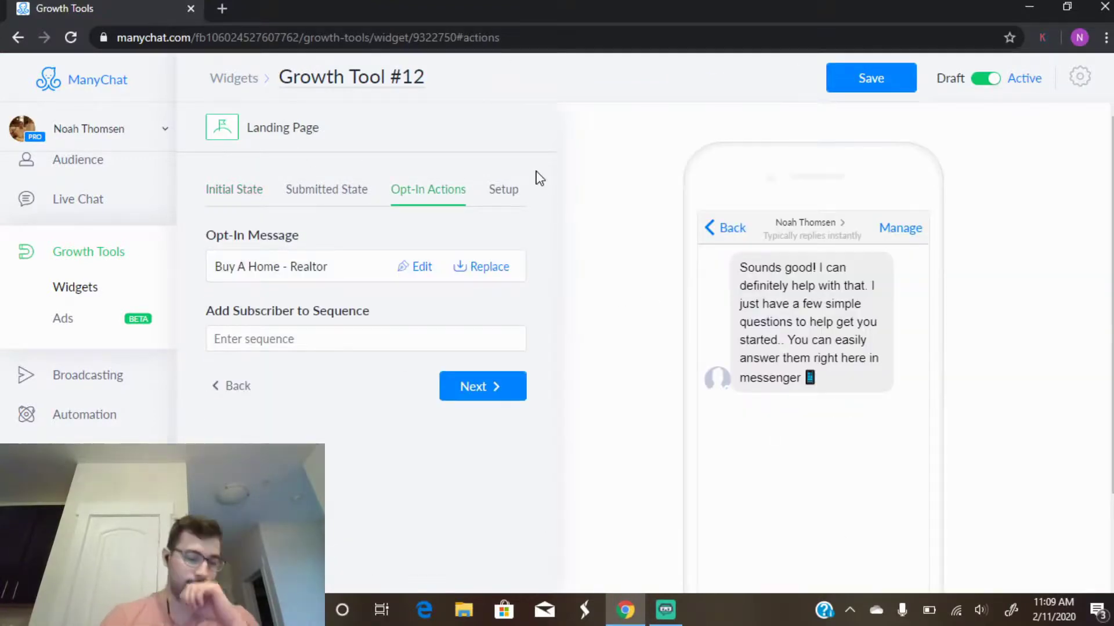
Examine the landing page's setup options, including its URL and the Facebook Pixel ID field.
left_click(514, 200)
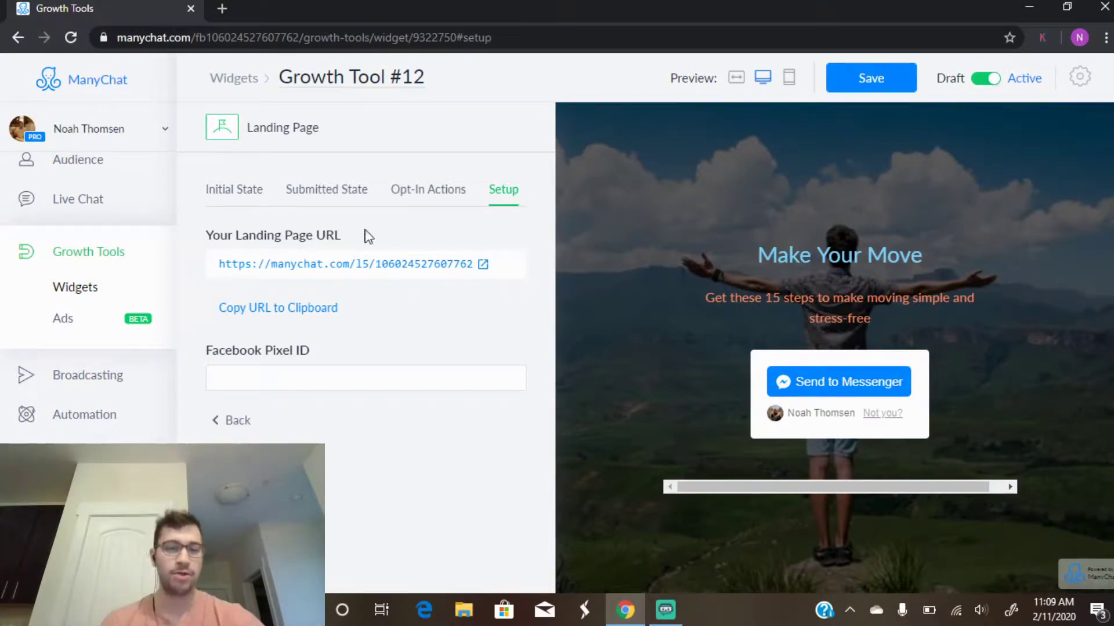
left_click(371, 378)
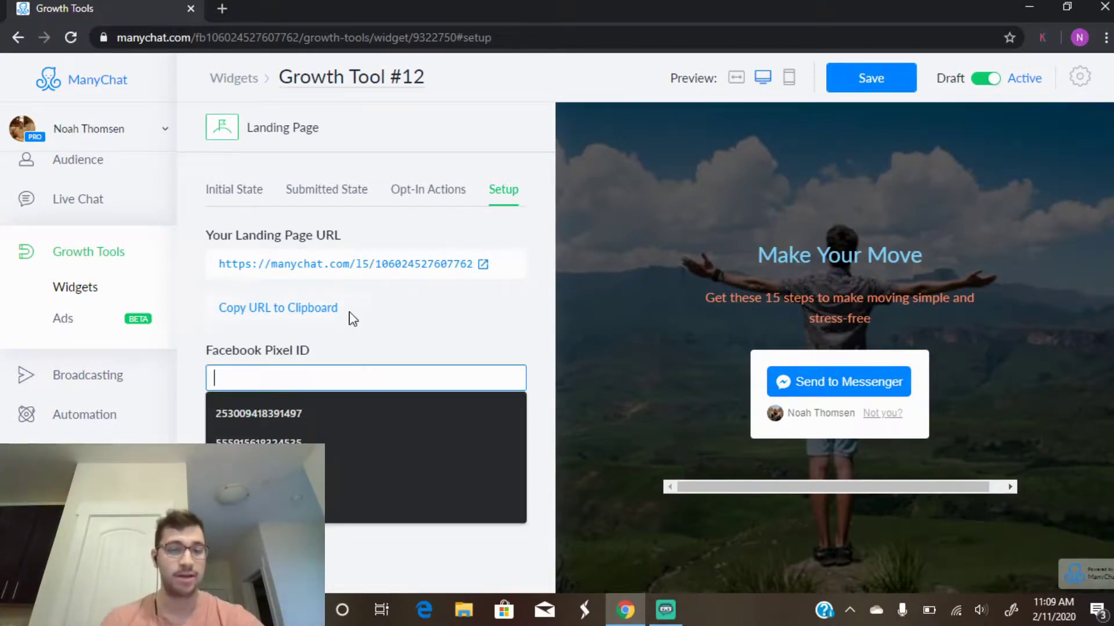
left_click(372, 339)
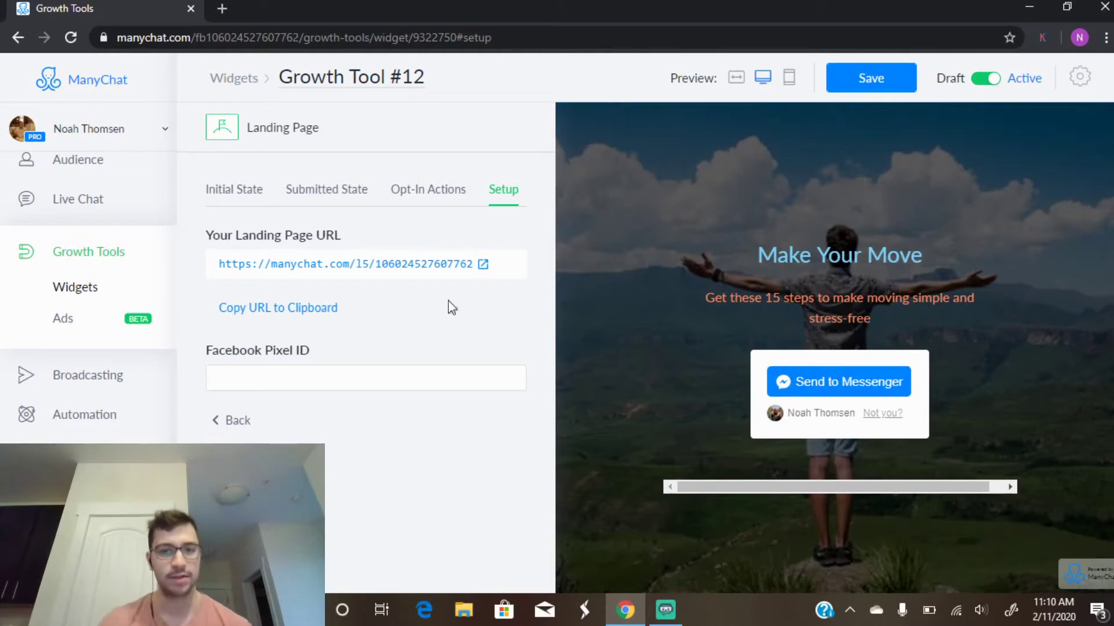
Open the growth tool's name for editing.
left_click(406, 66)
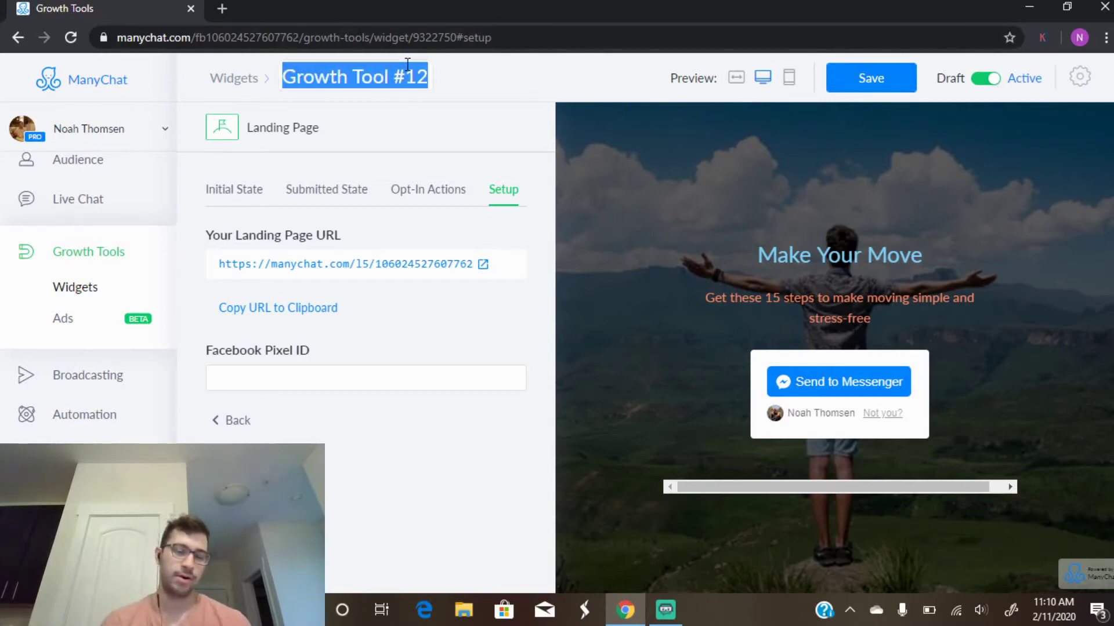